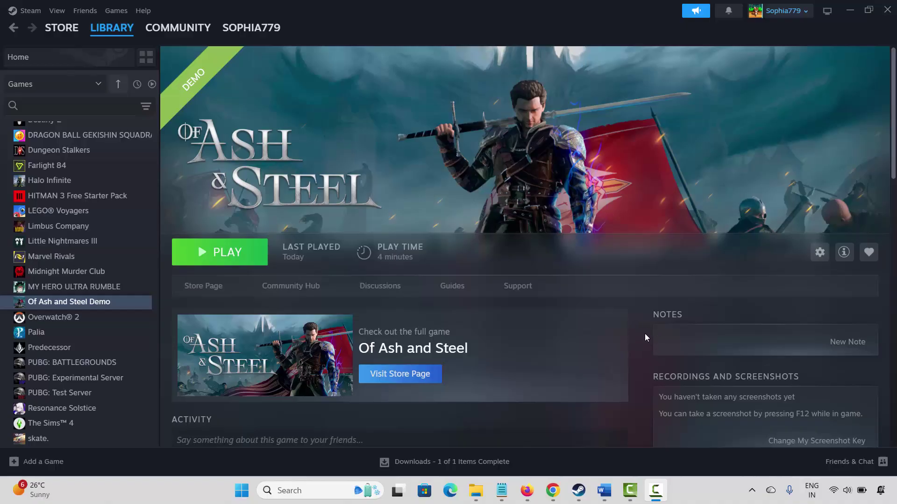
# Step: Switch to the 'How to fix messenger…' Word document listing the Of Ash and Steel fix methods
pyautogui.moveTo(604, 491)
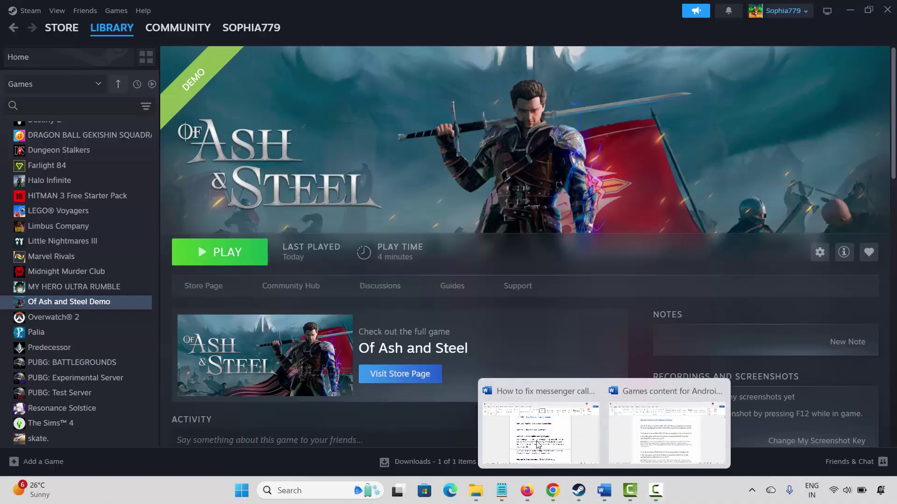
pyautogui.click(537, 455)
pyautogui.scroll(7, 413, 280)
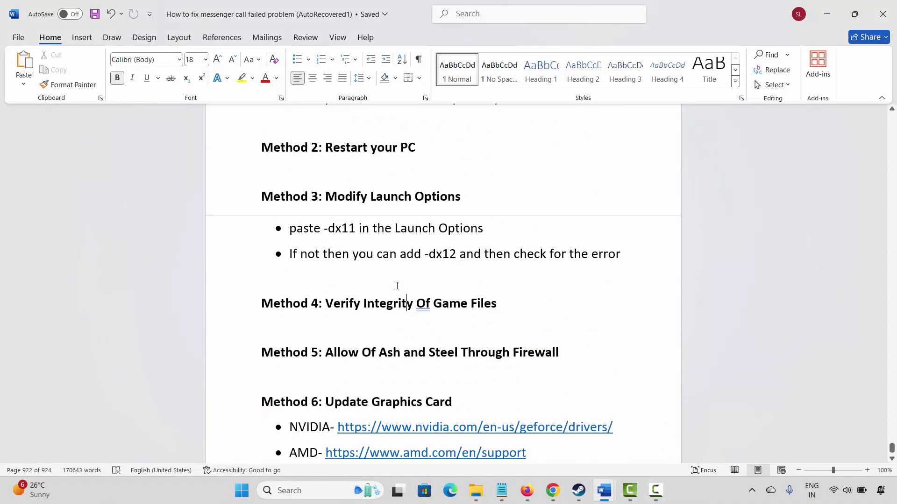
# Step: Highlight the Method 1 system-requirements lines in Word, then return to the Steam library page
pyautogui.click(246, 140)
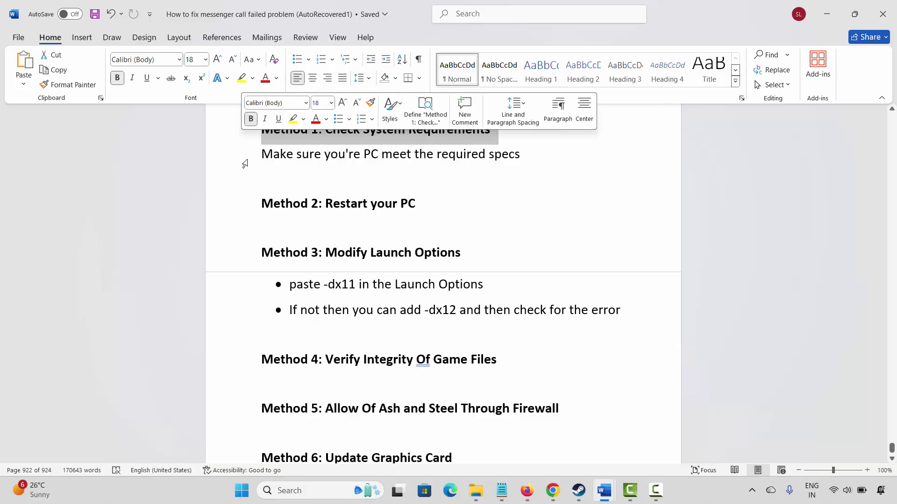
pyautogui.click(247, 159)
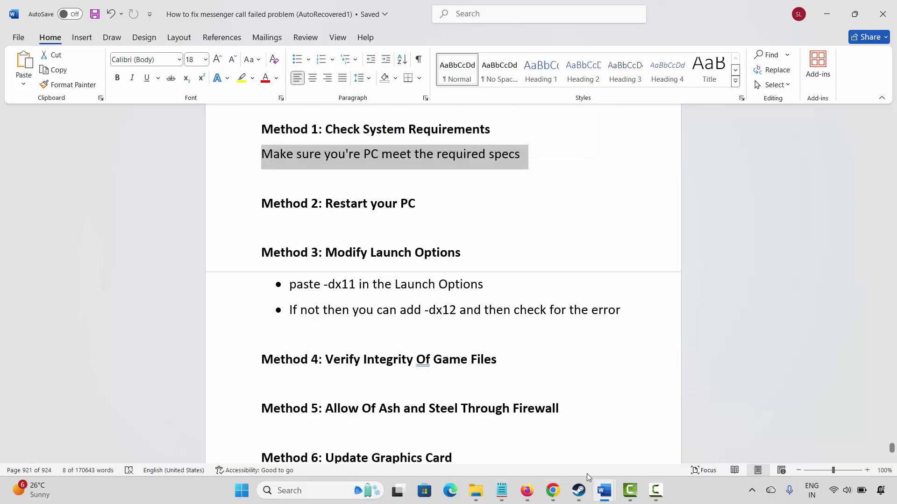
pyautogui.click(580, 490)
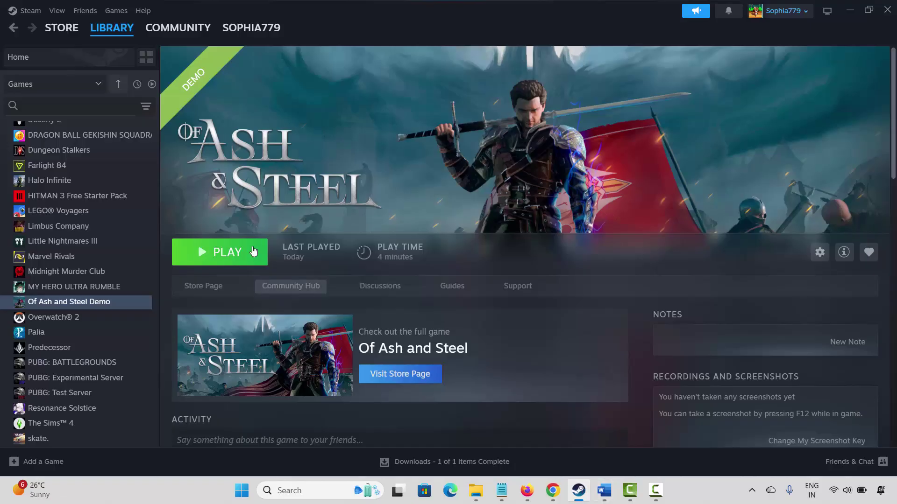
# Step: Open the demo's store page and highlight its System Requirements section
pyautogui.click(57, 33)
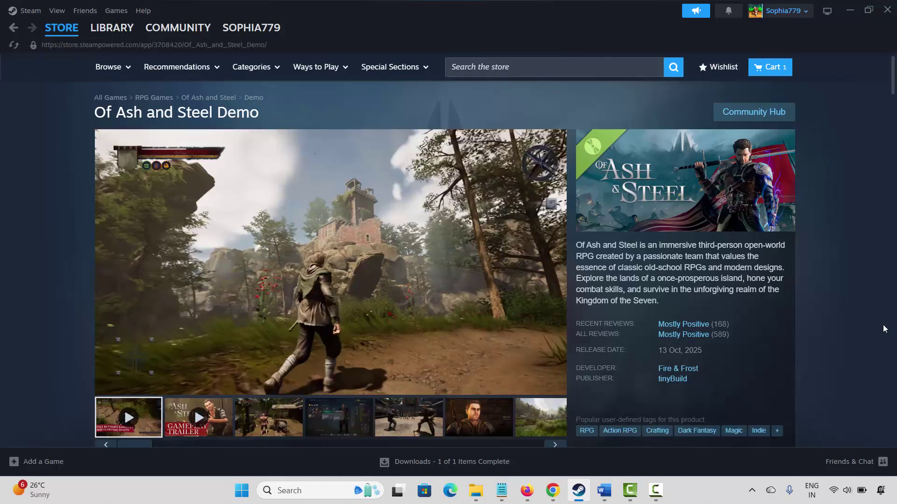
pyautogui.scroll(-10, 831, 306)
pyautogui.scroll(-15, 832, 307)
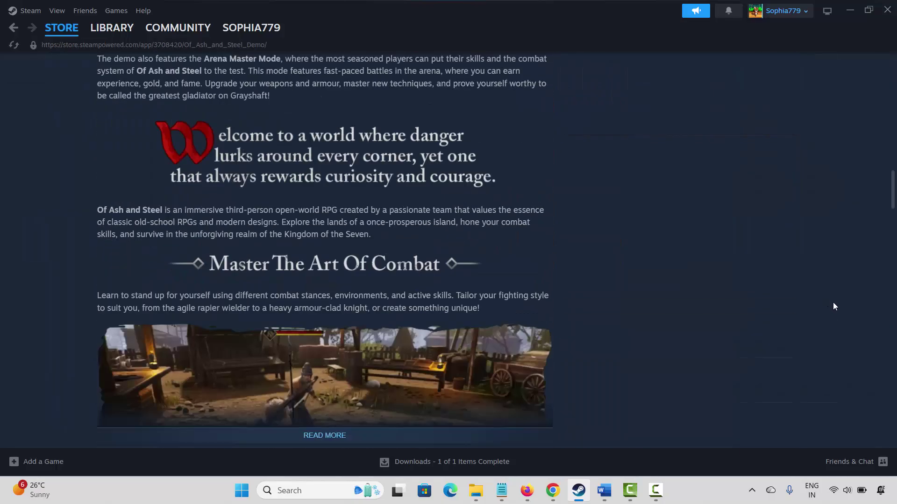
pyautogui.scroll(-3, 835, 309)
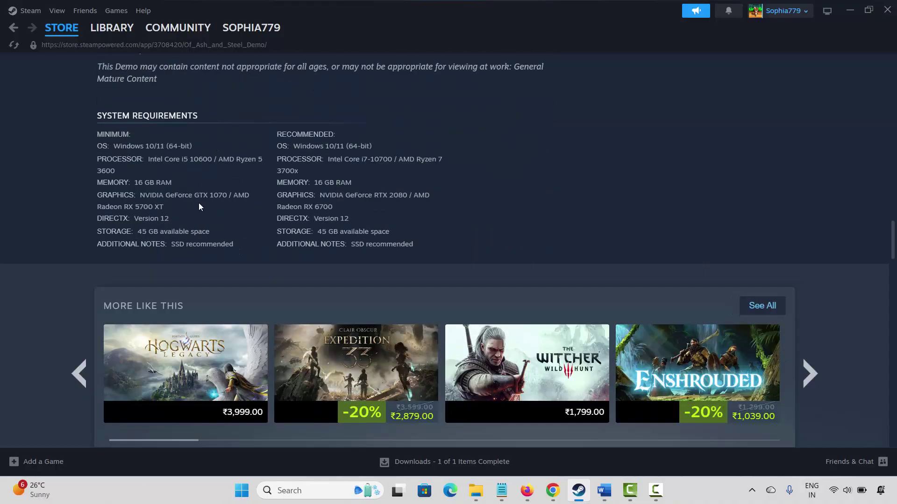
pyautogui.moveTo(103, 116); pyautogui.dragTo(178, 114)
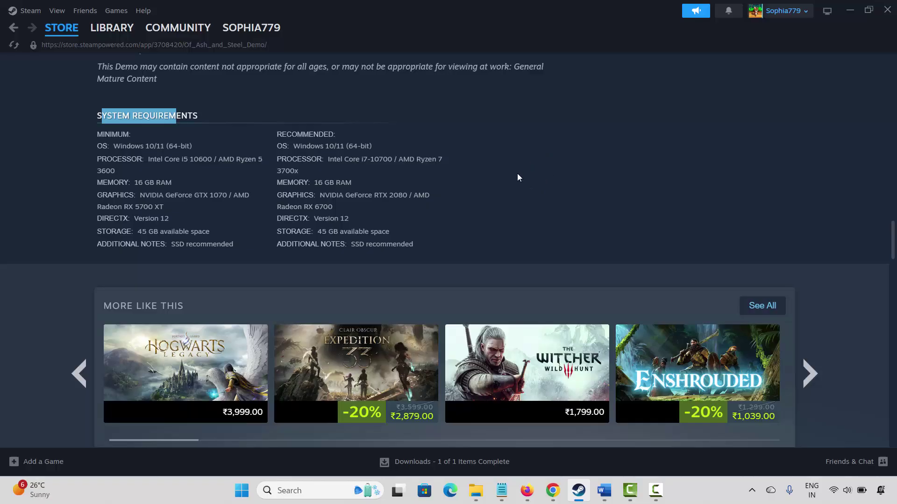
# Step: Look at the Start menu's Restart power option without restarting
pyautogui.click(242, 491)
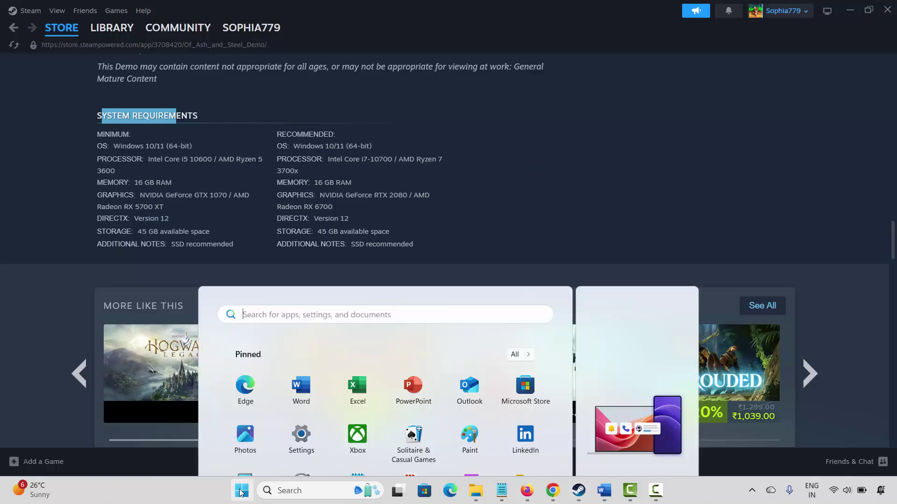
pyautogui.click(535, 449)
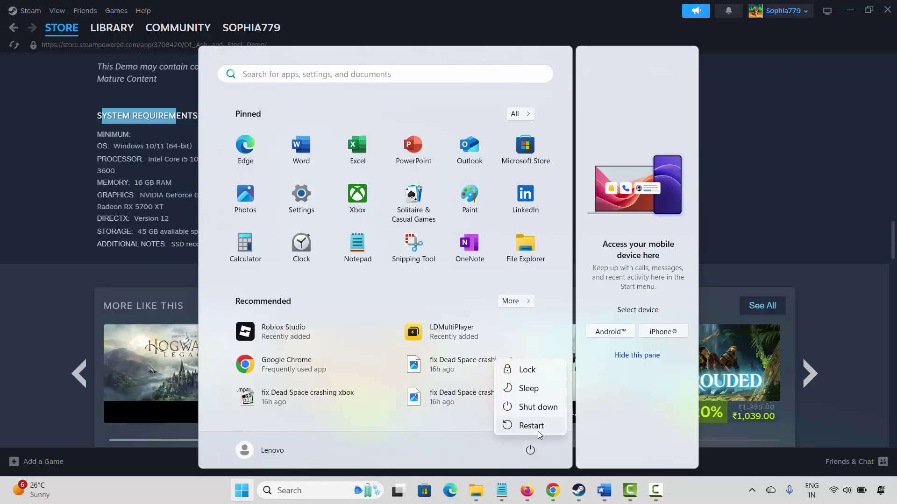
pyautogui.click(842, 254)
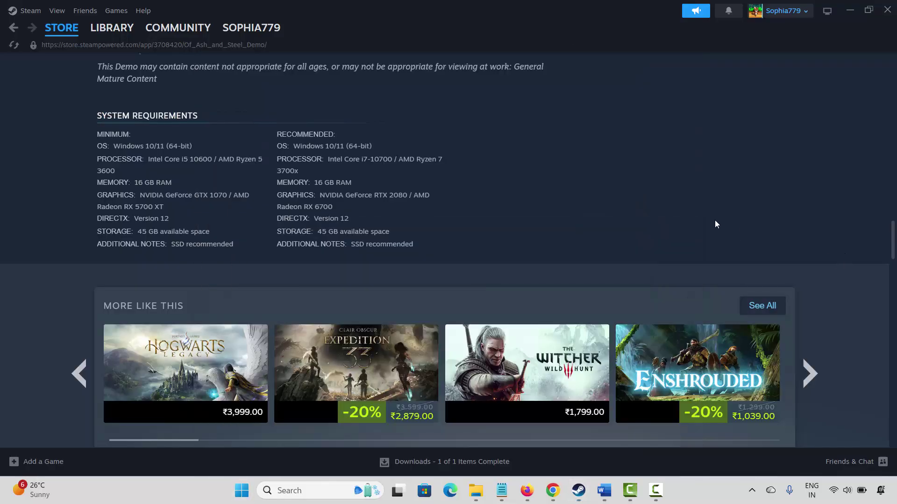
# Step: Review the Method 3 -dx11 launch-option note in Word, then go back to Steam
pyautogui.moveTo(604, 491)
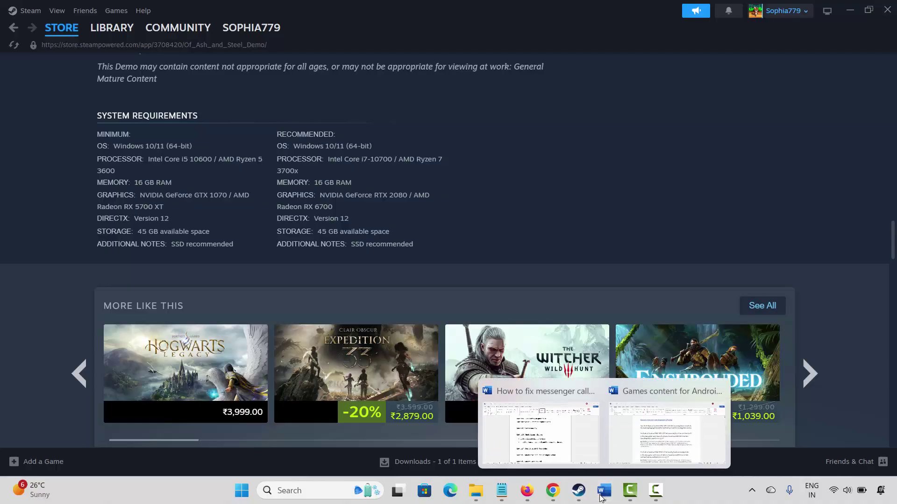
pyautogui.click(526, 428)
pyautogui.scroll(-2, 310, 241)
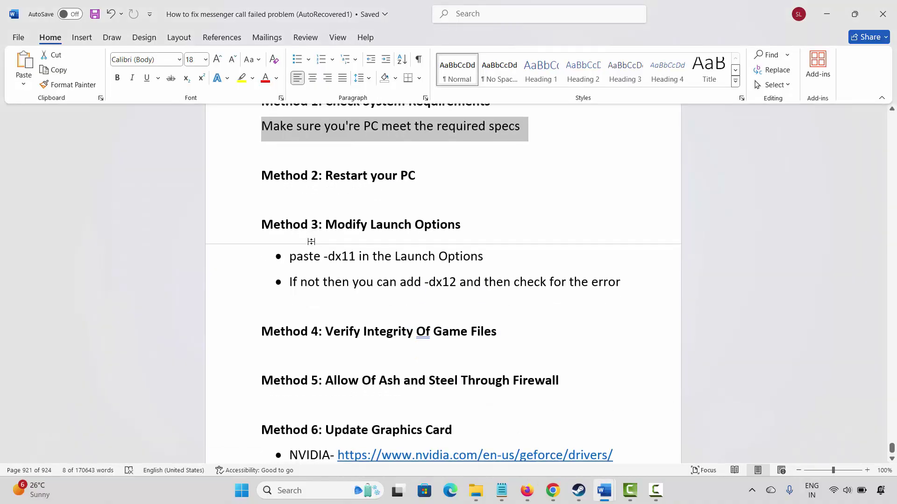
pyautogui.click(235, 198)
pyautogui.click(351, 228)
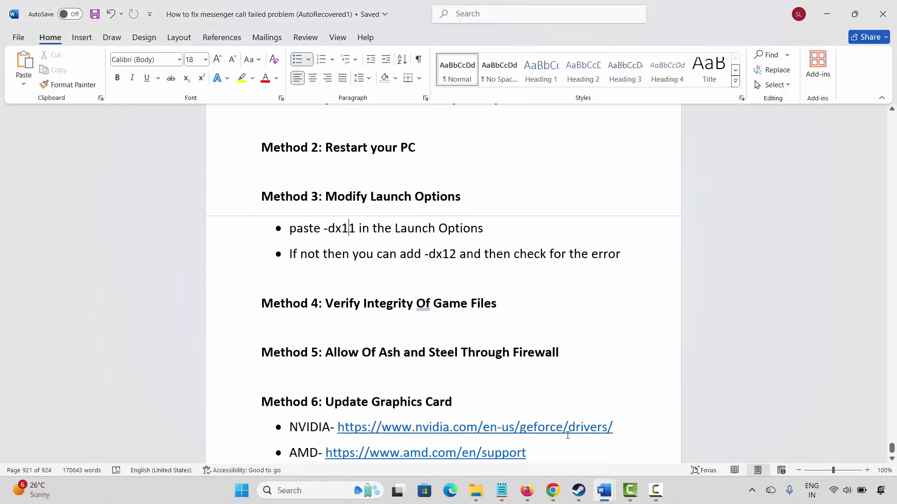
pyautogui.click(579, 491)
# Step: Enter -dx12 in the demo's Launch Options, then delete it and close Properties
pyautogui.click(112, 27)
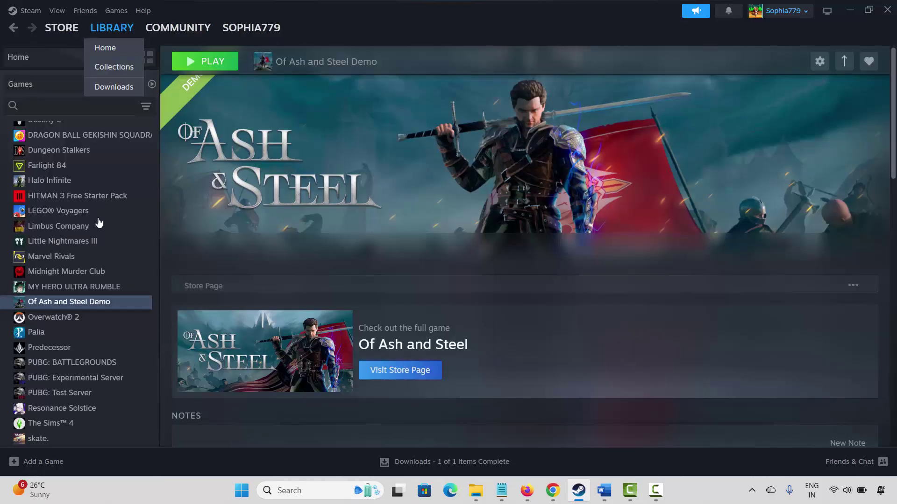
pyautogui.rightClick(66, 306)
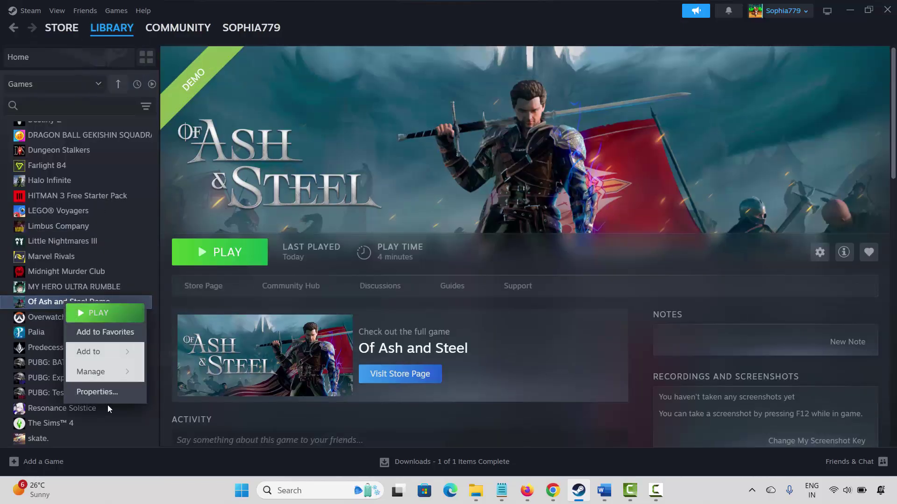
pyautogui.click(106, 391)
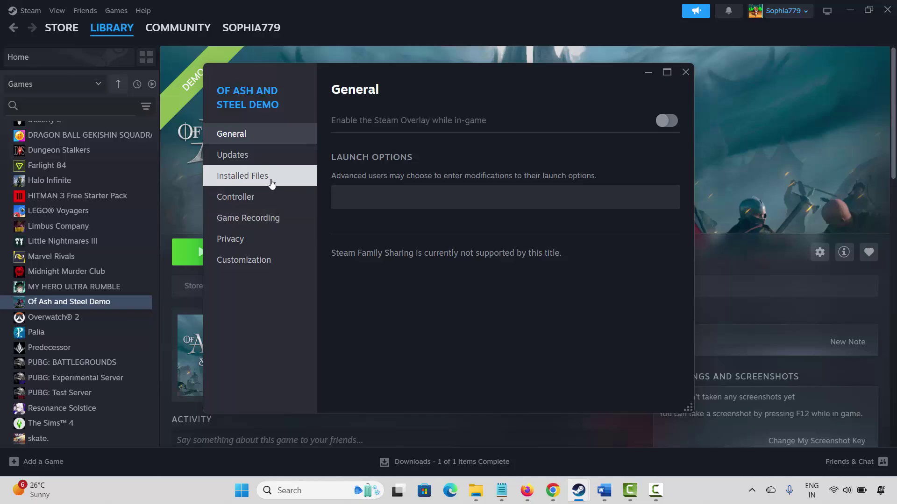
pyautogui.click(352, 203)
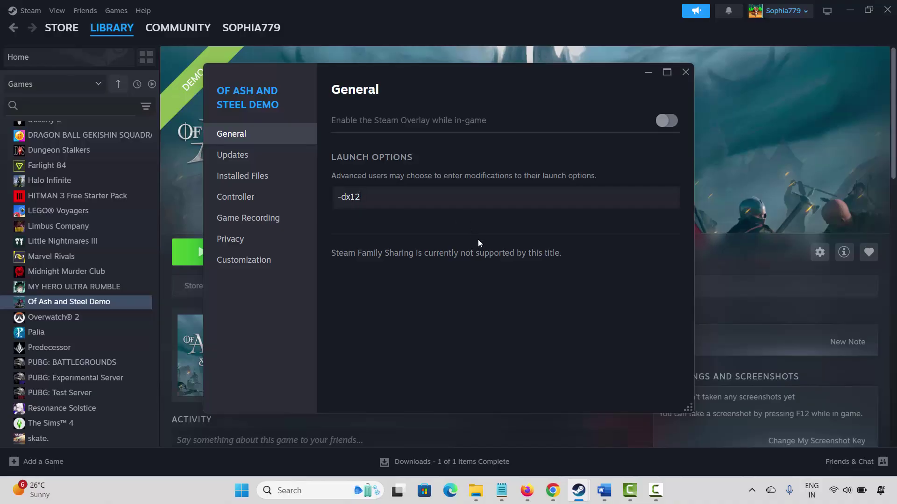
pyautogui.moveTo(365, 200); pyautogui.dragTo(330, 201)
pyautogui.press('BackSpace')
pyautogui.click(685, 73)
# Step: Check the Method 4 heading in the Word notes, then restore the Steam window
pyautogui.click(579, 493)
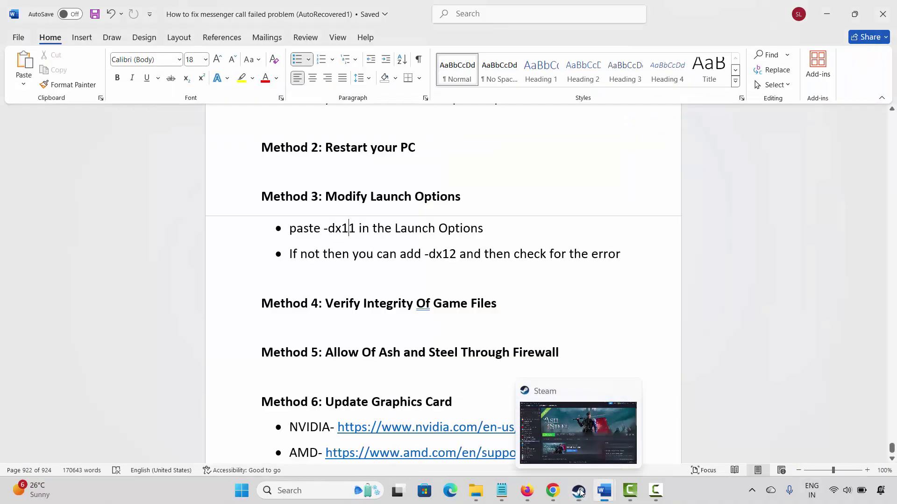
pyautogui.click(242, 306)
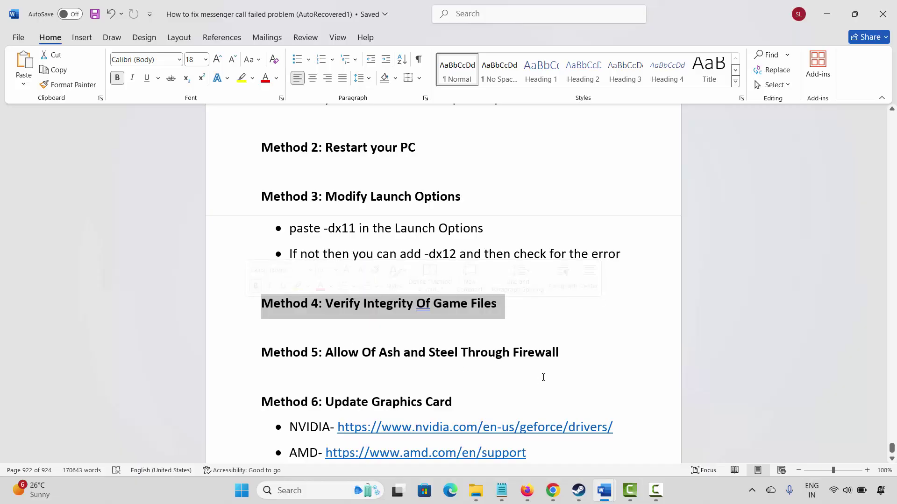
pyautogui.click(578, 491)
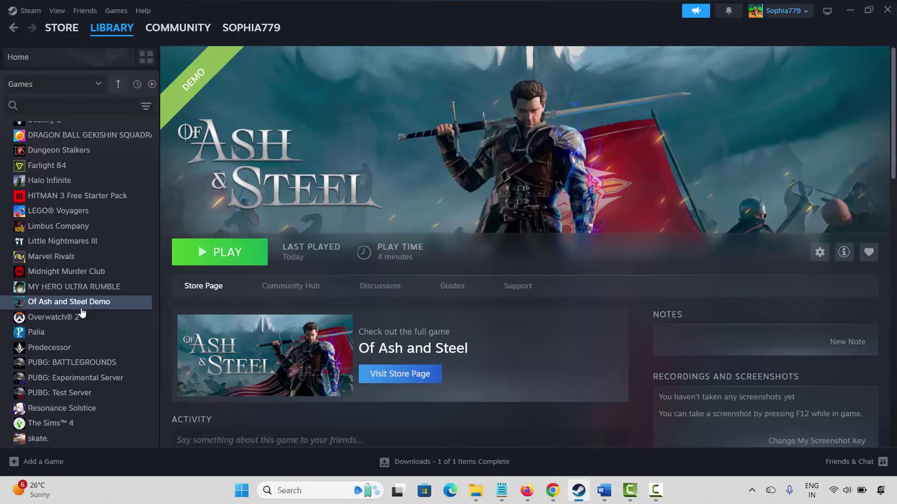
# Step: View the demo's Installed Files properties for verifying file integrity, then close them
pyautogui.rightClick(58, 305)
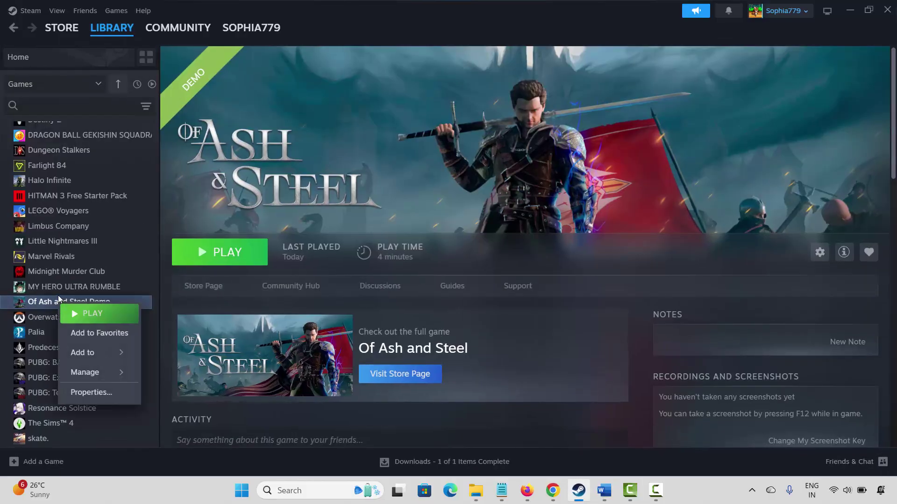
pyautogui.click(101, 390)
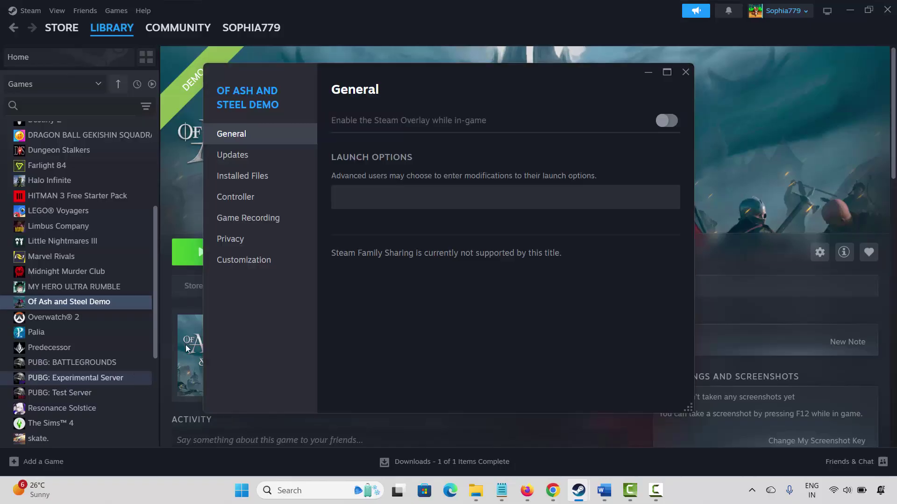
pyautogui.click(257, 176)
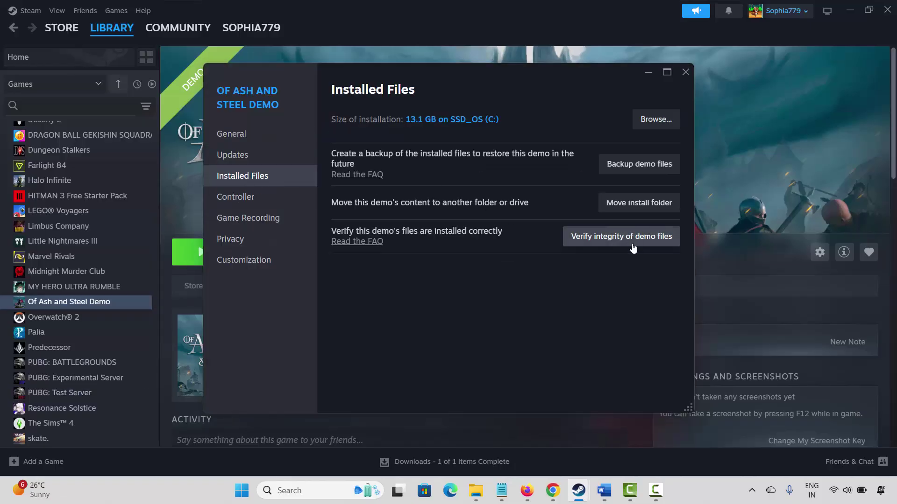
pyautogui.click(685, 73)
# Step: Review the Method 5 heading in the Word notes
pyautogui.click(581, 496)
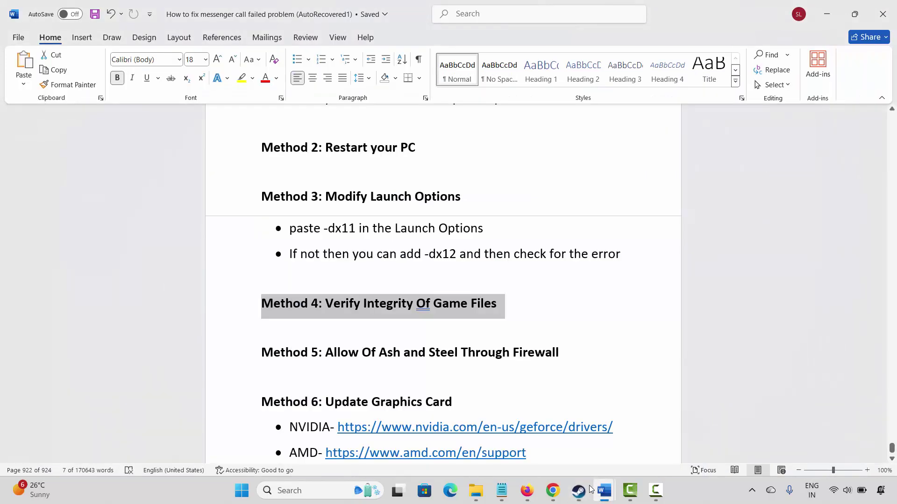
pyautogui.click(234, 358)
pyautogui.click(316, 385)
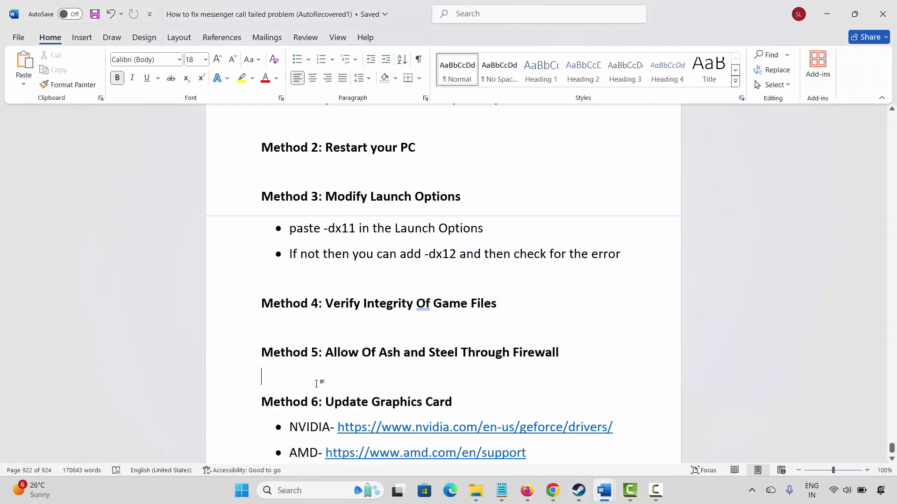
# Step: Launch Windows Security from search and go to Firewall & network protection
pyautogui.click(284, 495)
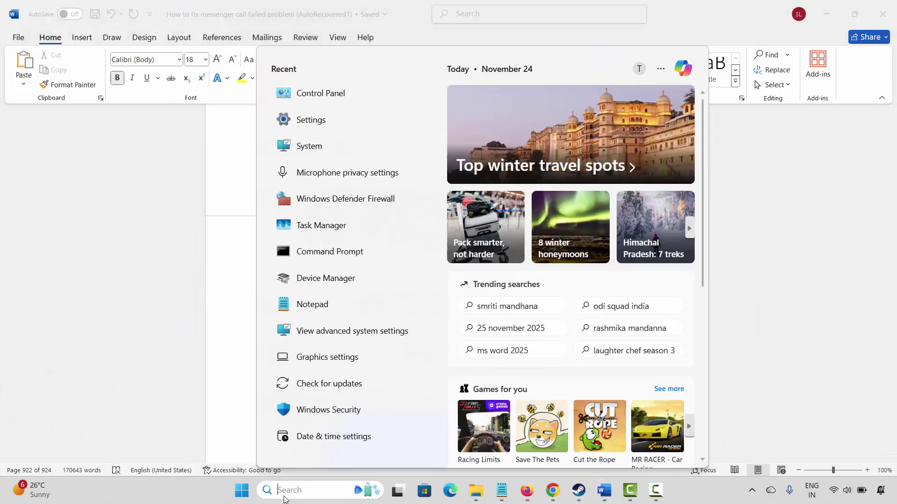
pyautogui.click(324, 416)
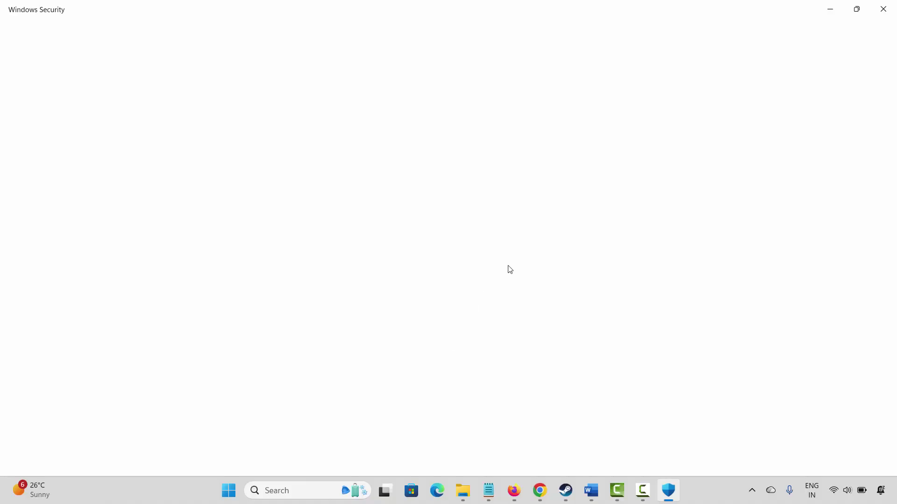
pyautogui.click(518, 194)
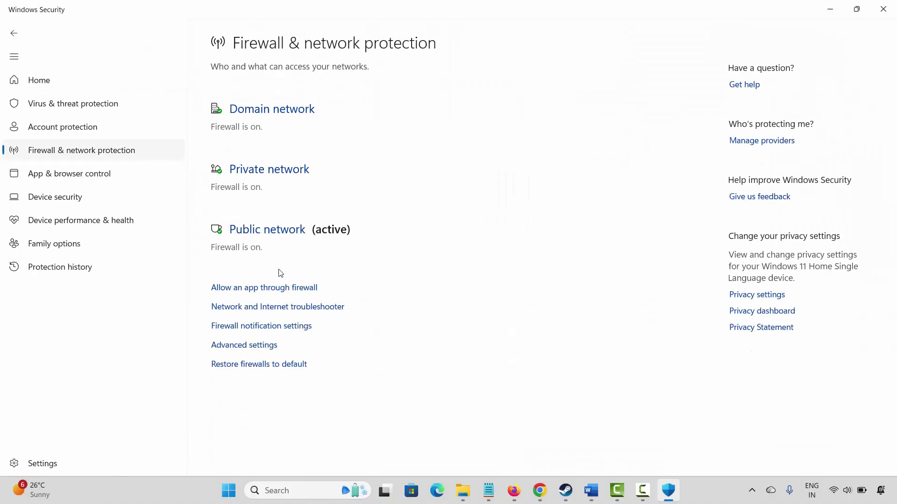
# Step: Unlock the firewall's allowed-apps list with Change settings, scan it, and choose Allow another app
pyautogui.click(265, 288)
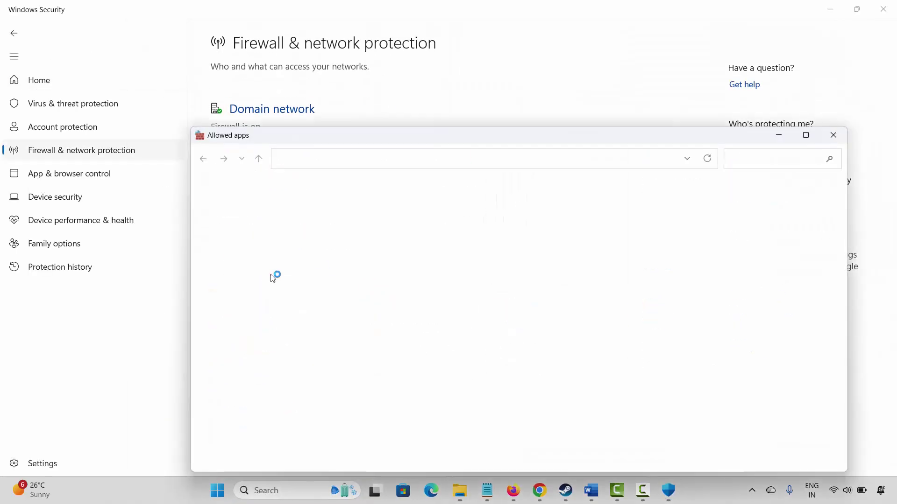
pyautogui.click(657, 222)
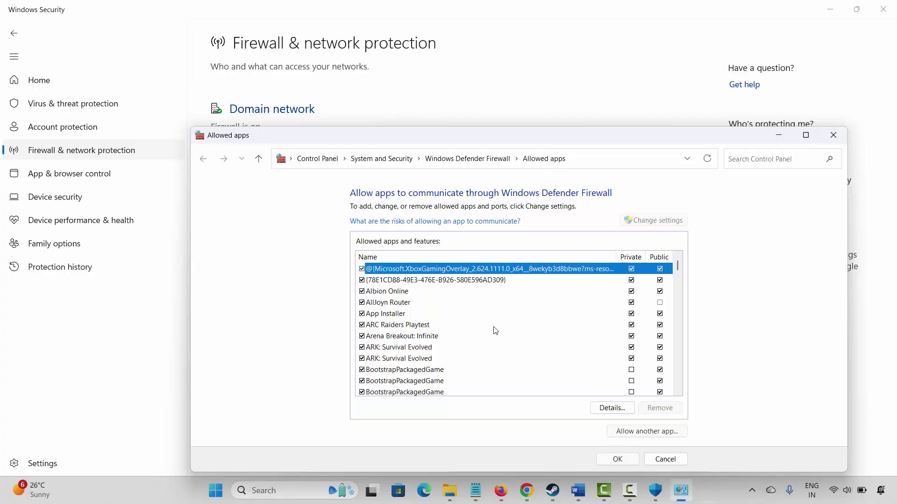
pyautogui.scroll(-6, 438, 359)
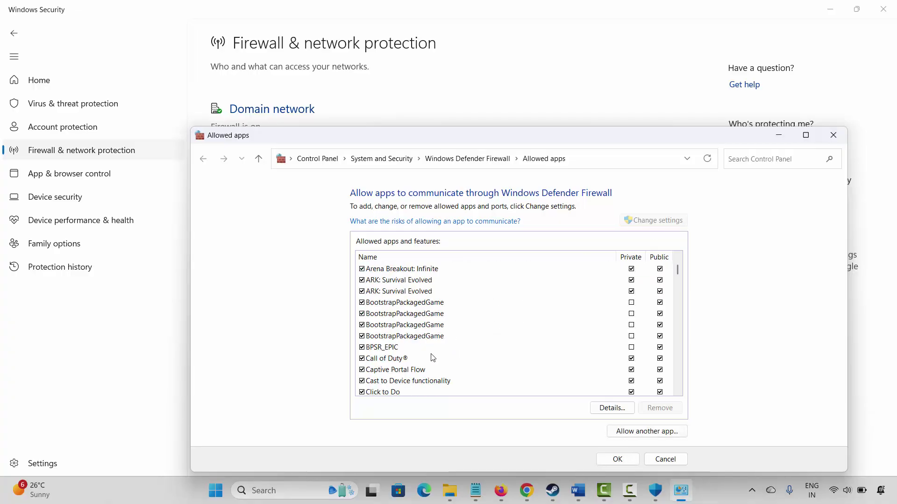
pyautogui.scroll(-6, 432, 358)
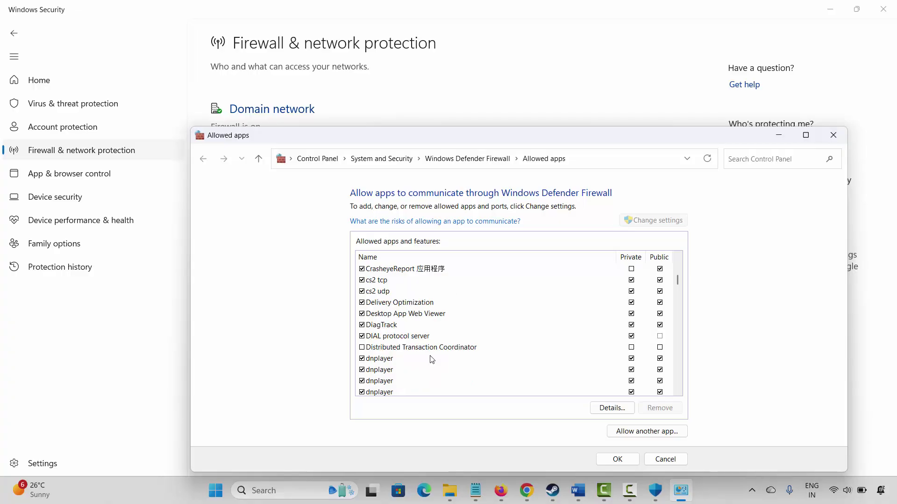
pyautogui.scroll(-2, 431, 360)
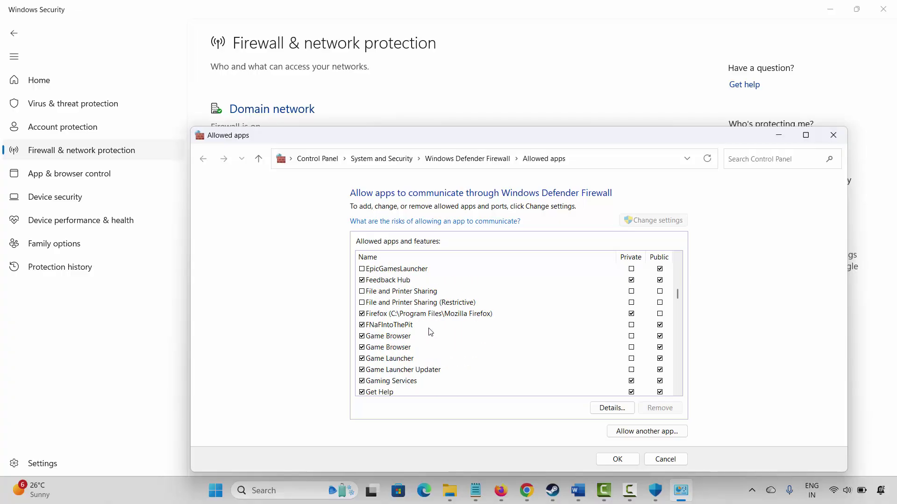
pyautogui.scroll(-3, 430, 332)
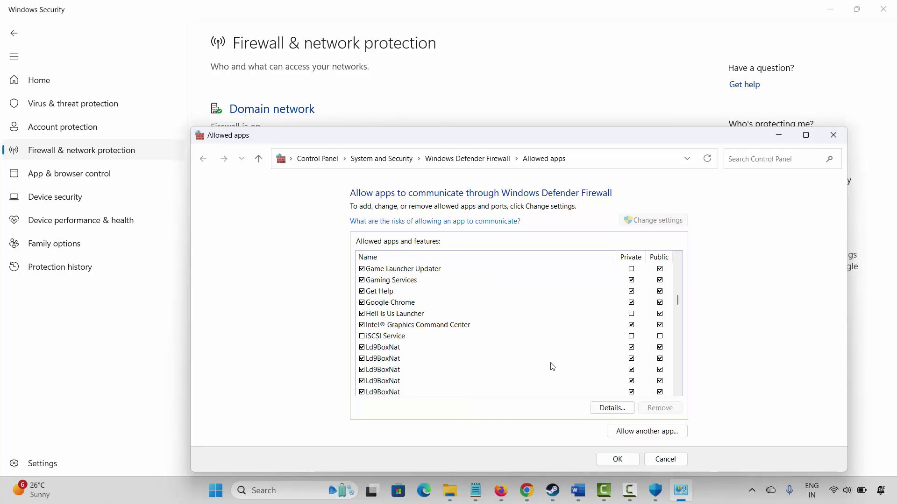
pyautogui.click(629, 432)
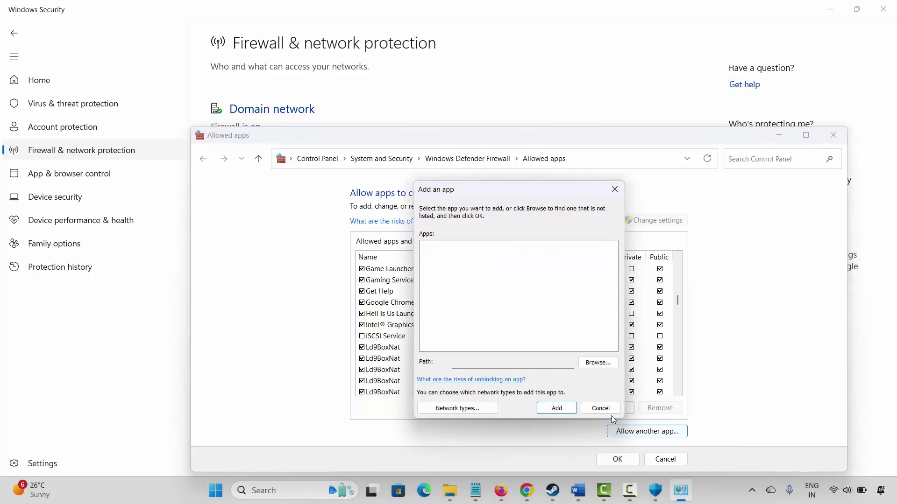
# Step: Browse to Program Files (x86)\Steam\steamapps\common\Of Ash and Steel Demo and pick ofAshAndSteel
pyautogui.click(598, 363)
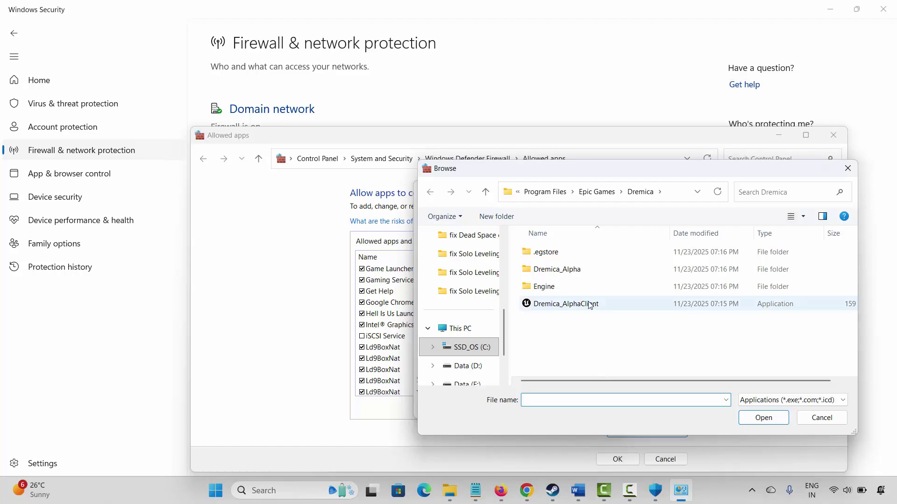
pyautogui.click(550, 196)
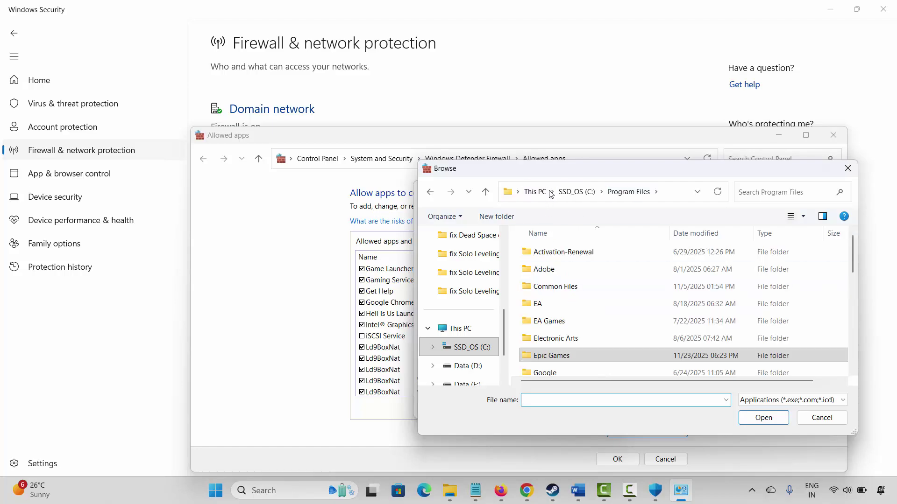
pyautogui.click(577, 192)
pyautogui.doubleClick(567, 356)
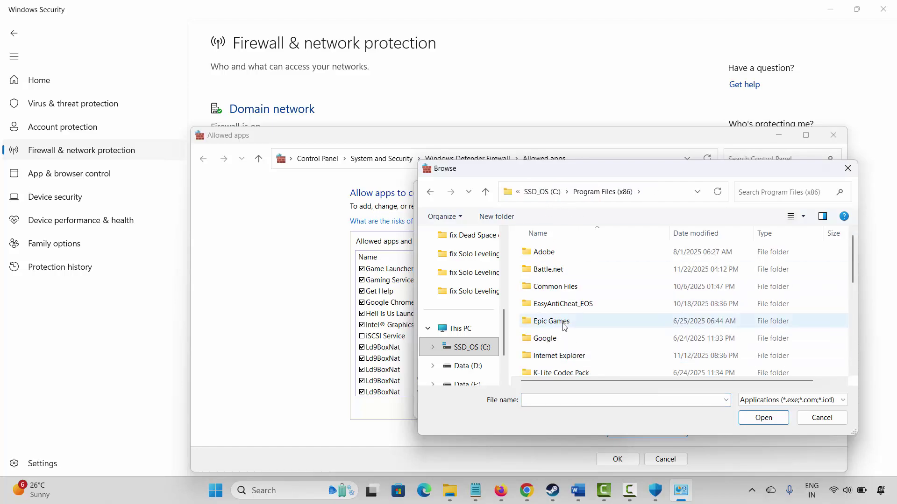
pyautogui.scroll(-5, 565, 327)
pyautogui.doubleClick(558, 264)
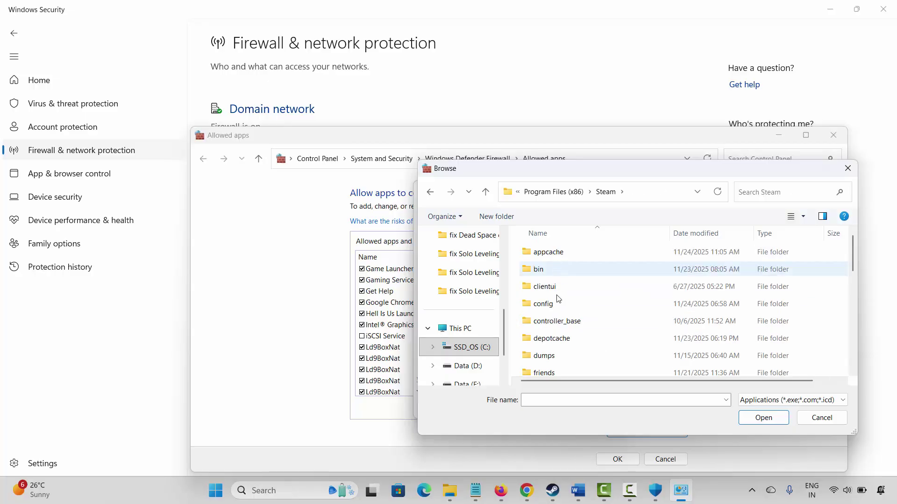
pyautogui.scroll(-3, 556, 337)
pyautogui.doubleClick(556, 350)
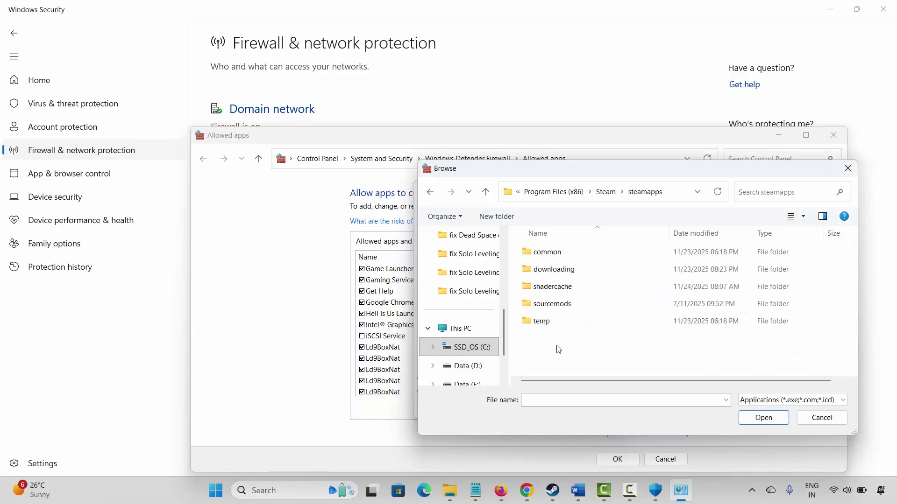
pyautogui.doubleClick(553, 256)
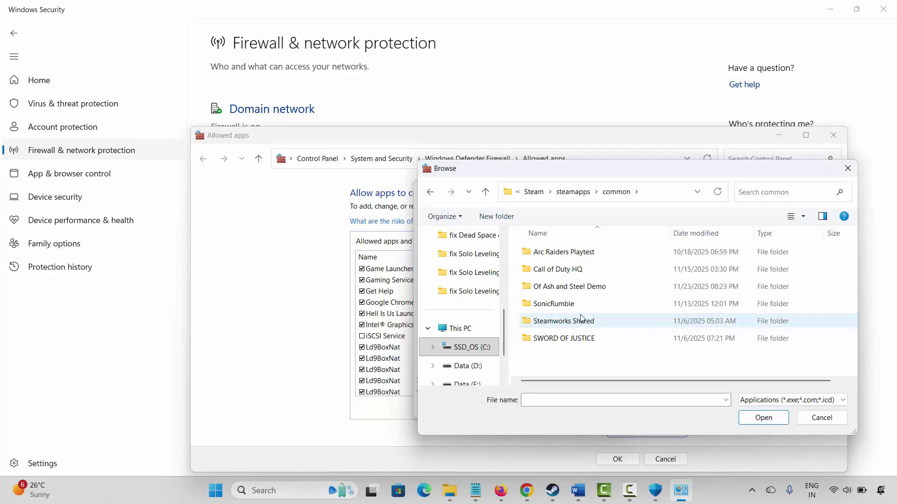
pyautogui.doubleClick(580, 289)
pyautogui.click(570, 292)
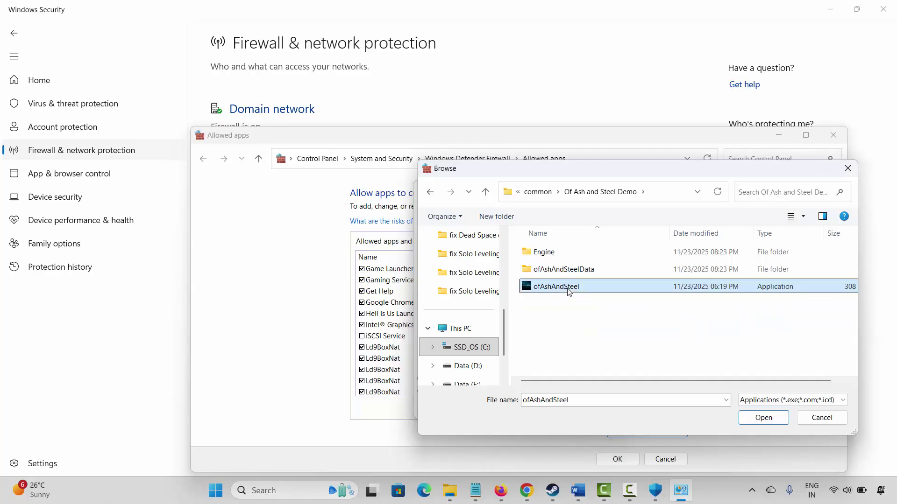
pyautogui.click(769, 419)
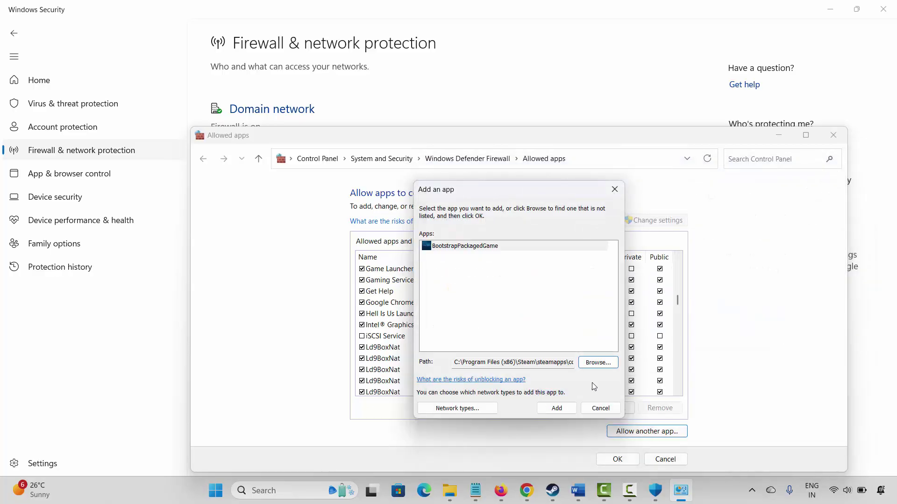
# Step: Try adding it, dismiss the already-in-exceptions error, and confirm the demo's existing entry before closing
pyautogui.click(566, 410)
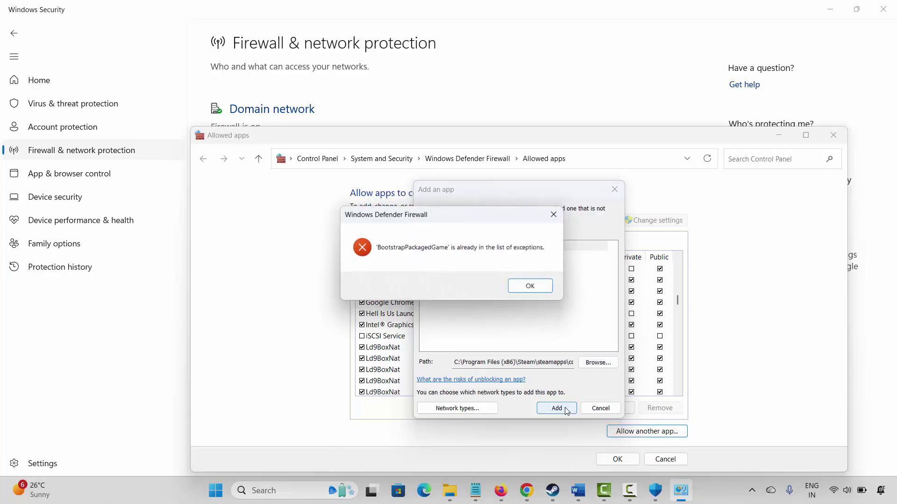
pyautogui.click(534, 288)
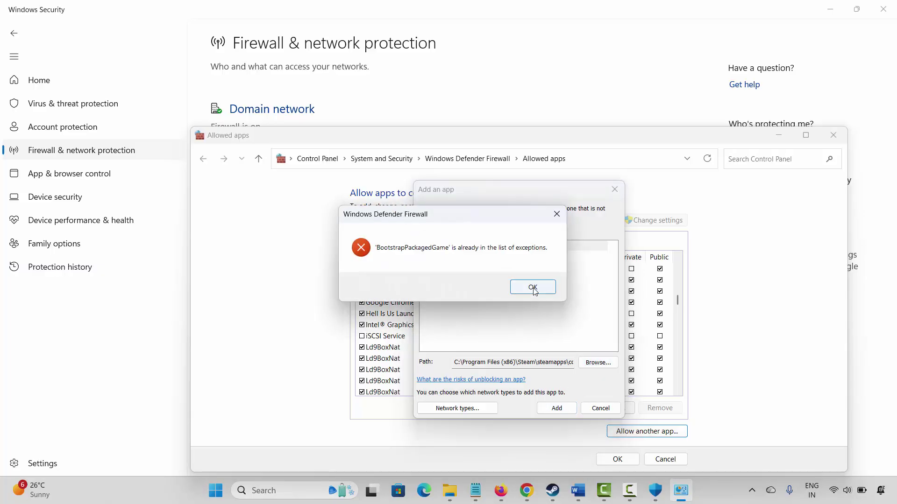
pyautogui.click(598, 409)
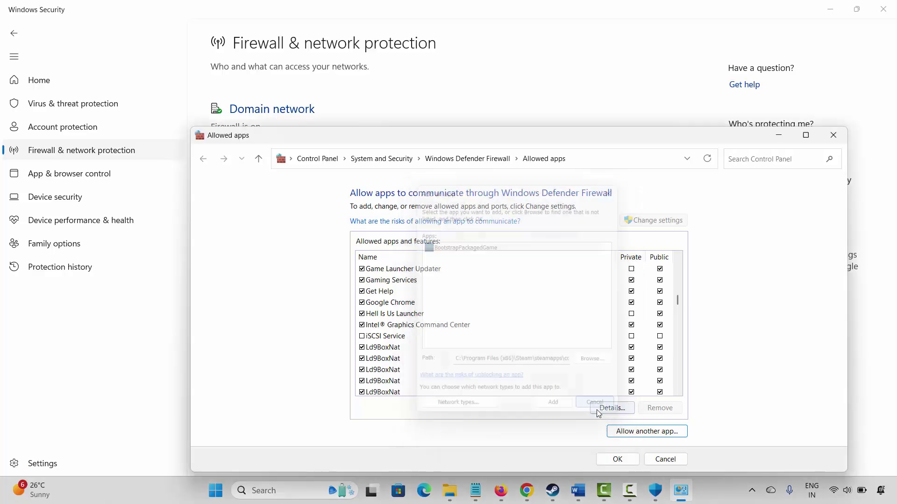
pyautogui.scroll(-2, 417, 326)
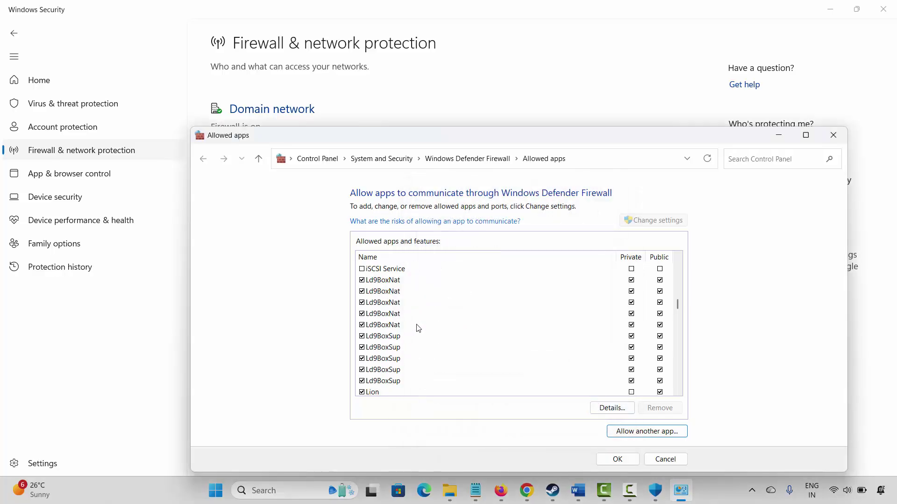
pyautogui.scroll(-3, 425, 327)
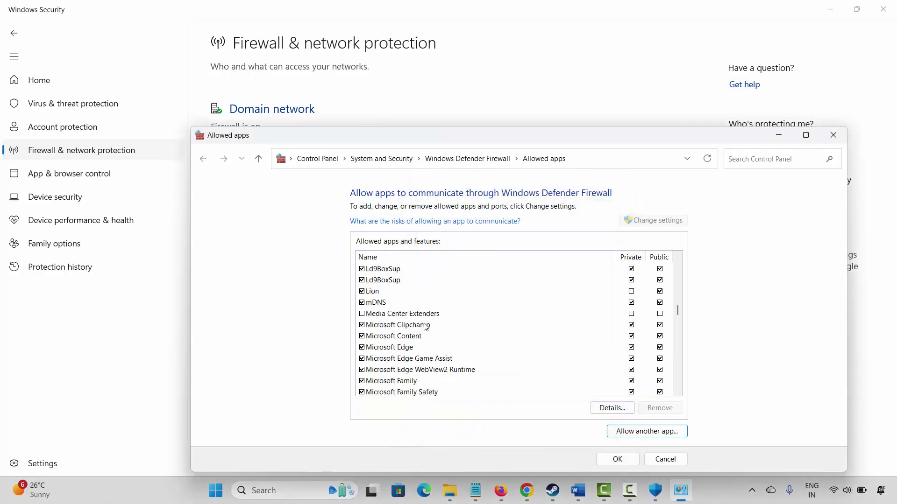
pyautogui.scroll(1, 426, 327)
pyautogui.scroll(-8, 427, 327)
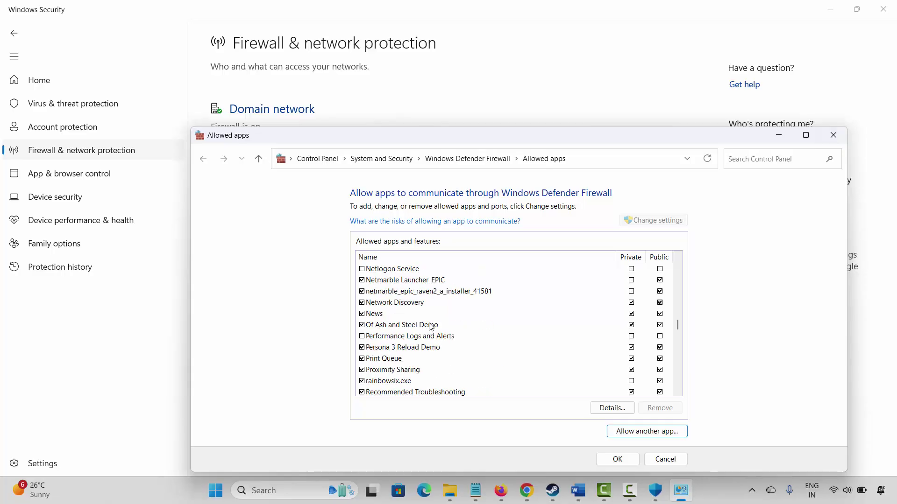
pyautogui.click(410, 327)
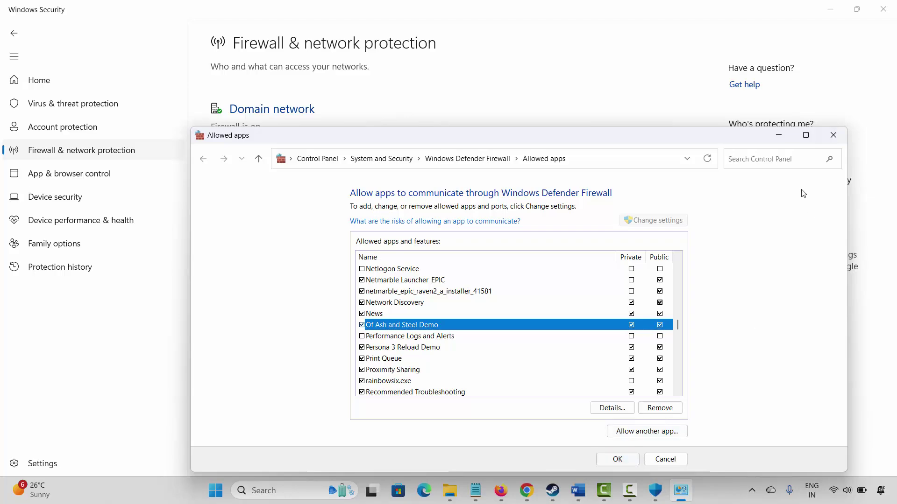
pyautogui.click(834, 136)
# Step: Return to the Word troubleshooting notes and scroll to the next method
pyautogui.hotkey('alt', 'Tab')
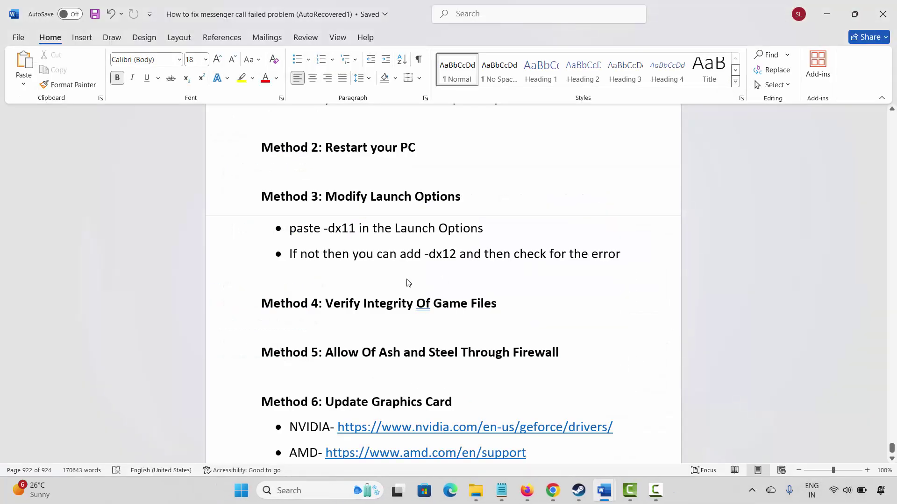
pyautogui.scroll(-1, 389, 292)
pyautogui.click(242, 362)
pyautogui.click(290, 371)
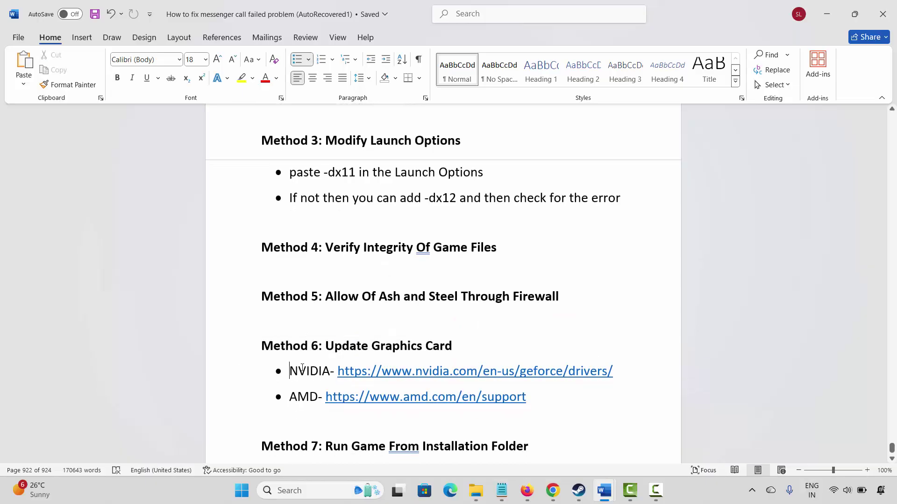
pyautogui.click(294, 490)
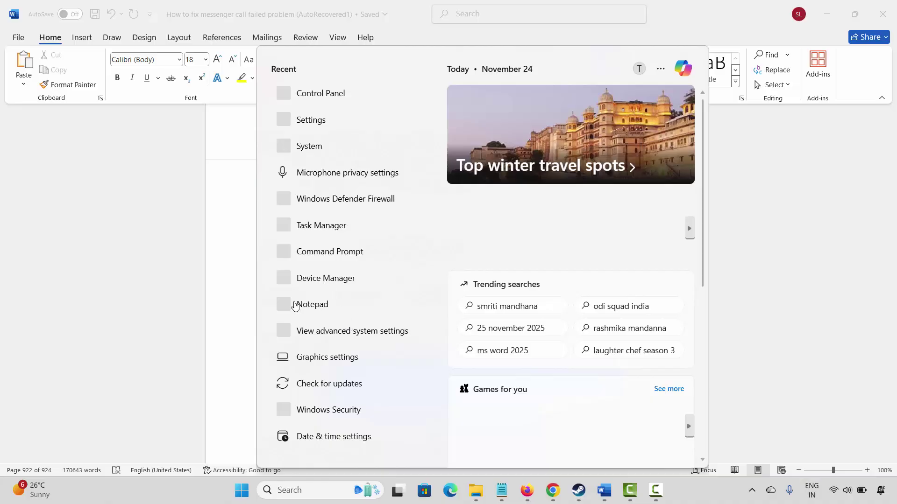
# Step: Auto-search for an Intel(R) UHD Graphics driver update in Device Manager, find it current, and close
pyautogui.click(297, 303)
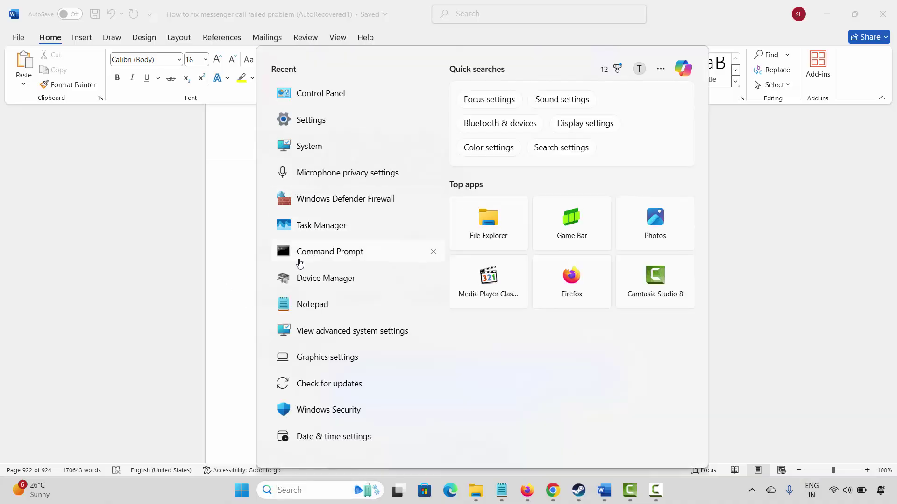
pyautogui.click(331, 278)
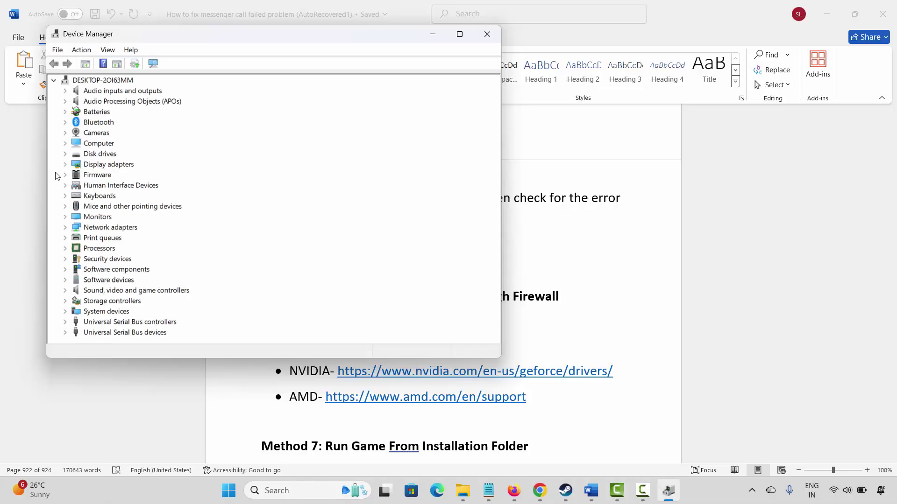
pyautogui.click(65, 165)
pyautogui.rightClick(125, 176)
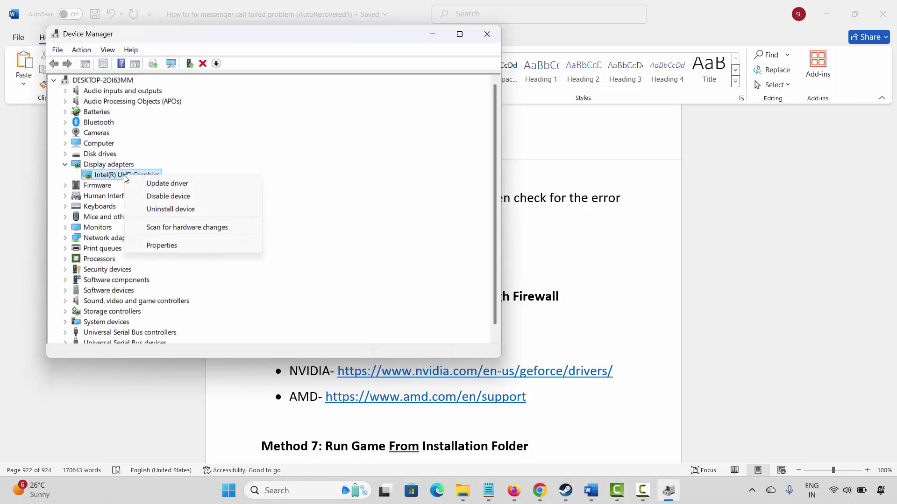
pyautogui.click(164, 184)
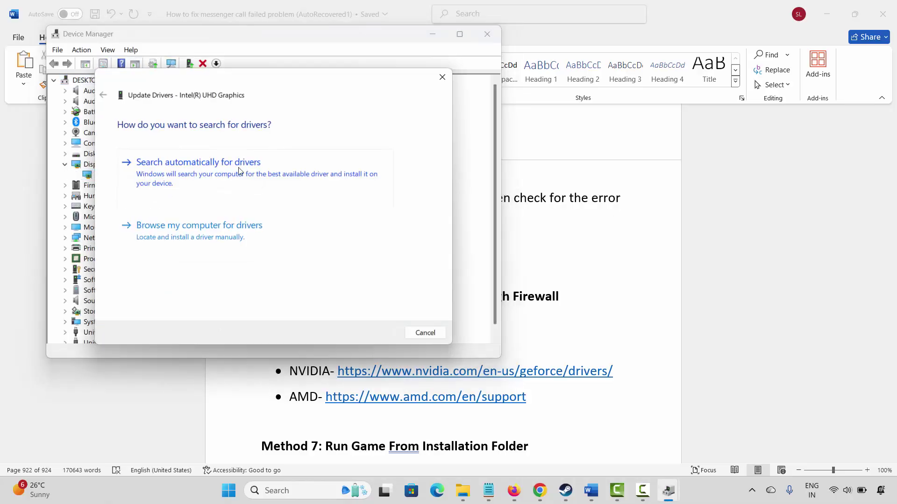
pyautogui.click(238, 171)
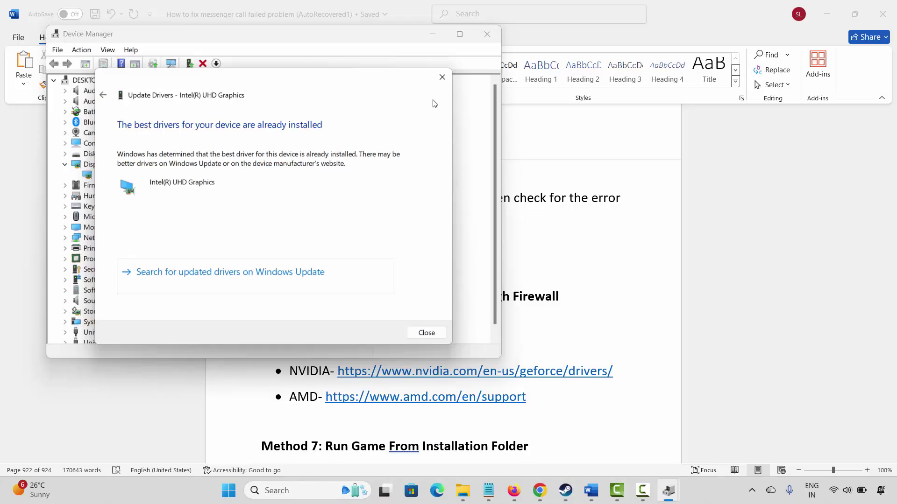
pyautogui.click(440, 79)
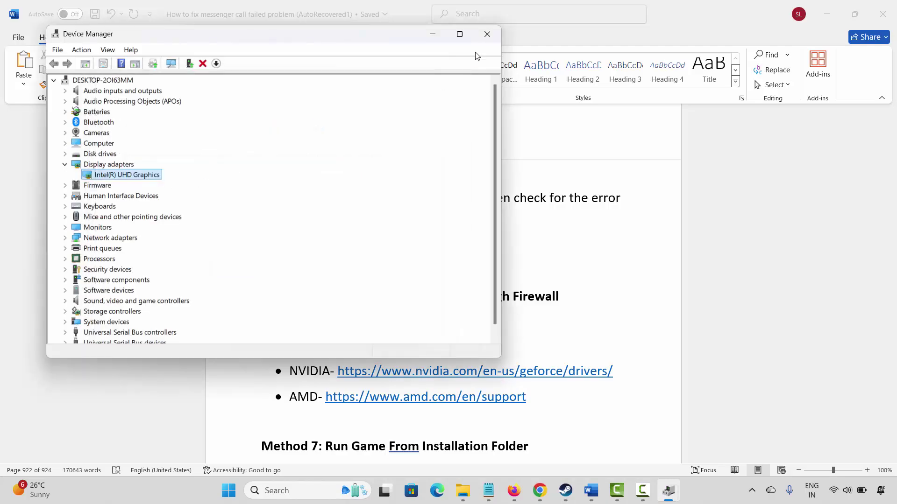
pyautogui.click(487, 33)
# Step: Scroll the Word notes past the Method 6 NVIDIA and AMD driver links to Method 7
pyautogui.scroll(-2, 317, 292)
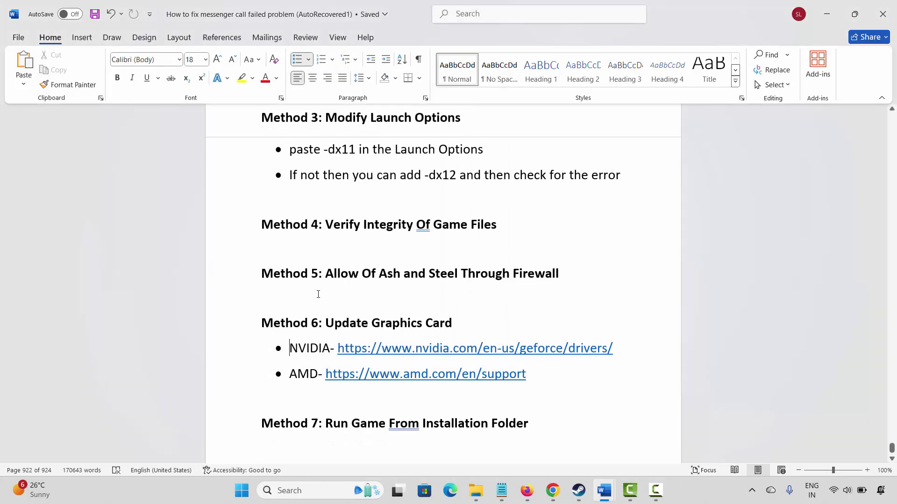
pyautogui.keyDown('shift'); pyautogui.click(315, 347); pyautogui.keyUp('shift')
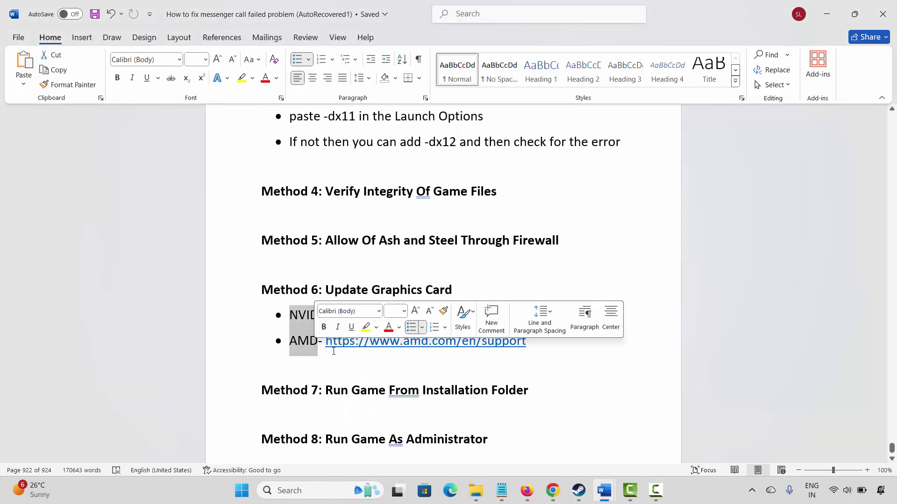
pyautogui.click(310, 345)
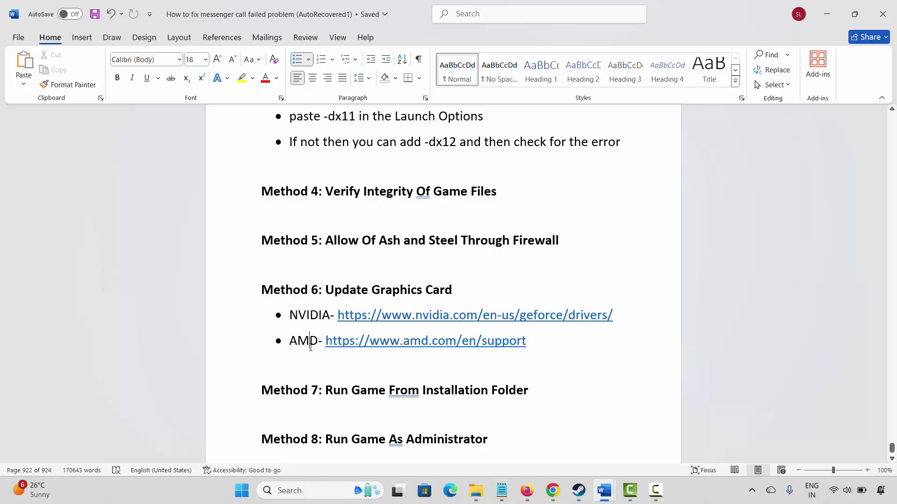
pyautogui.scroll(-1, 313, 345)
pyautogui.click(243, 370)
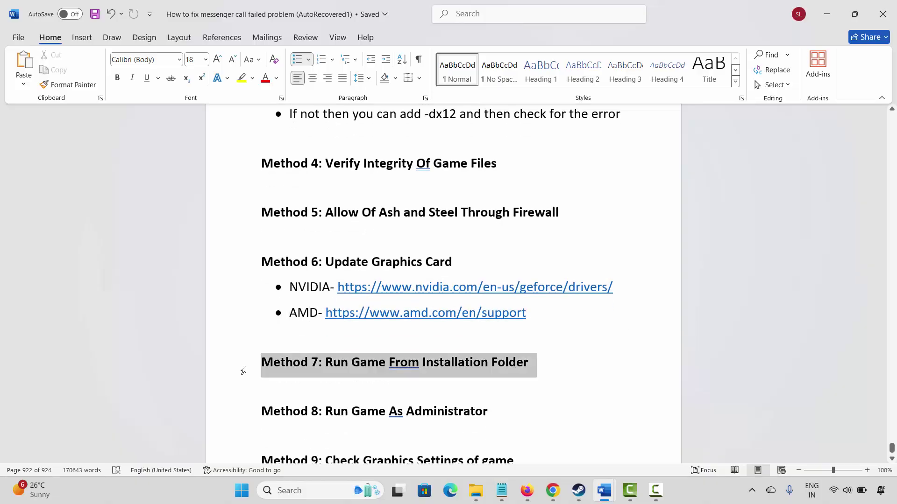
pyautogui.click(281, 384)
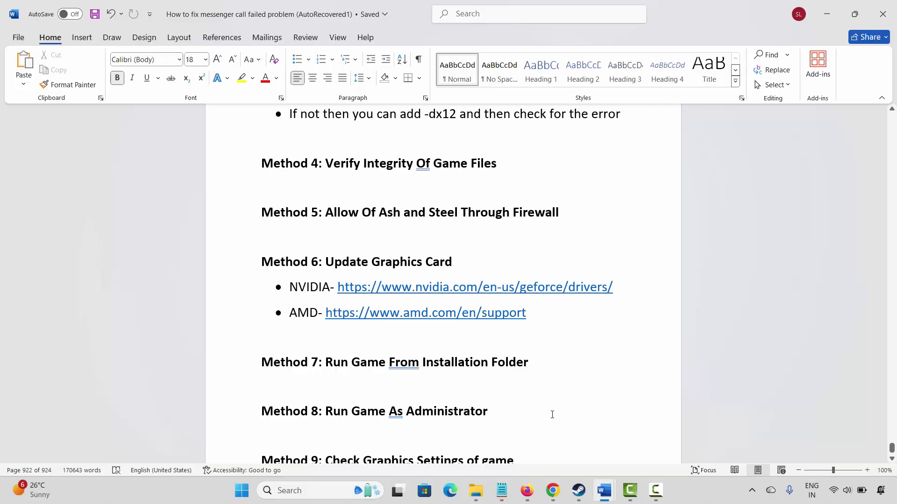
# Step: From the Steam library, open Of Ash and Steel Demo's local files via Manage > Browse local files
pyautogui.click(579, 491)
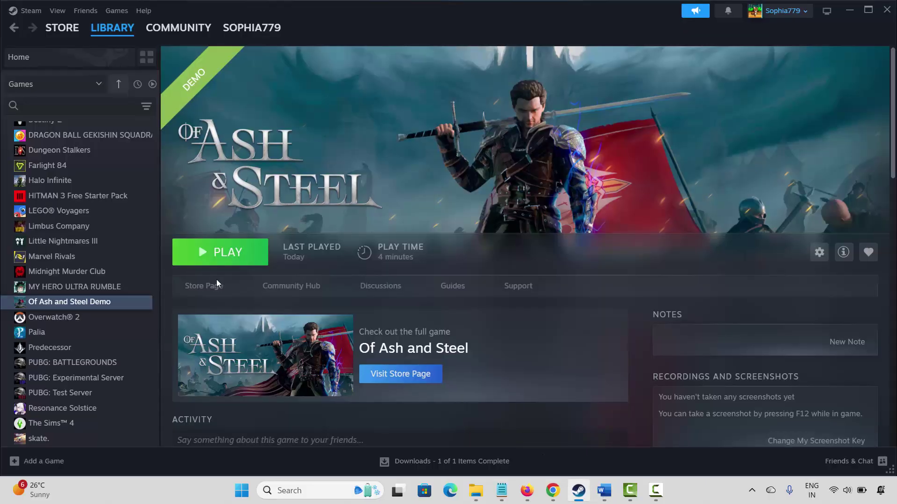
pyautogui.rightClick(47, 304)
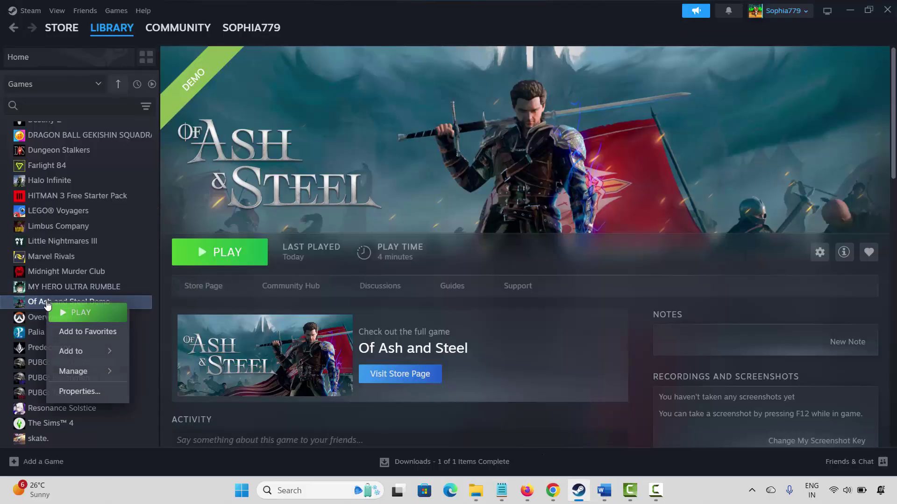
pyautogui.moveTo(77, 372)
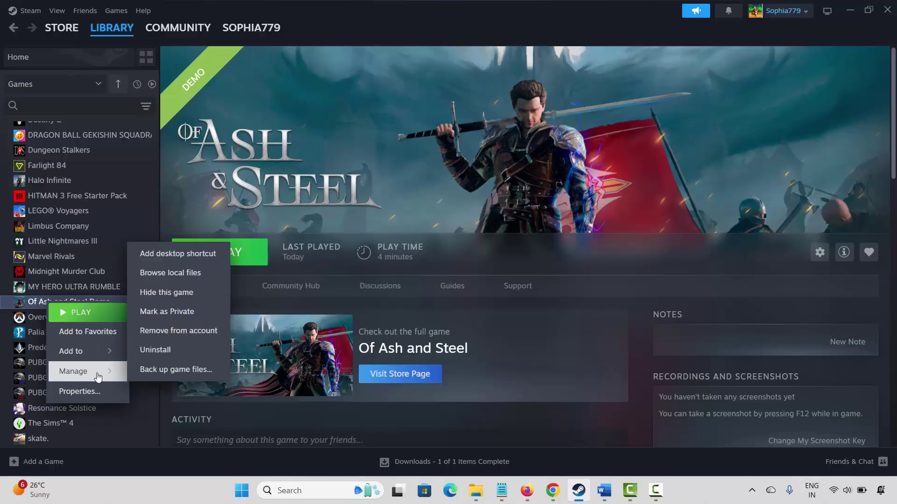
pyautogui.click(177, 276)
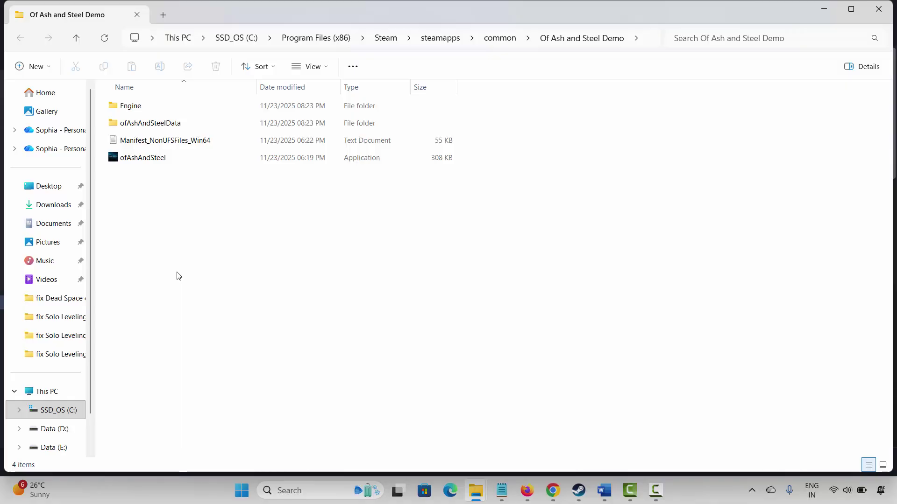
# Step: Open the Compatibility tab of the ofAshAndSteel executable's Properties
pyautogui.click(155, 159)
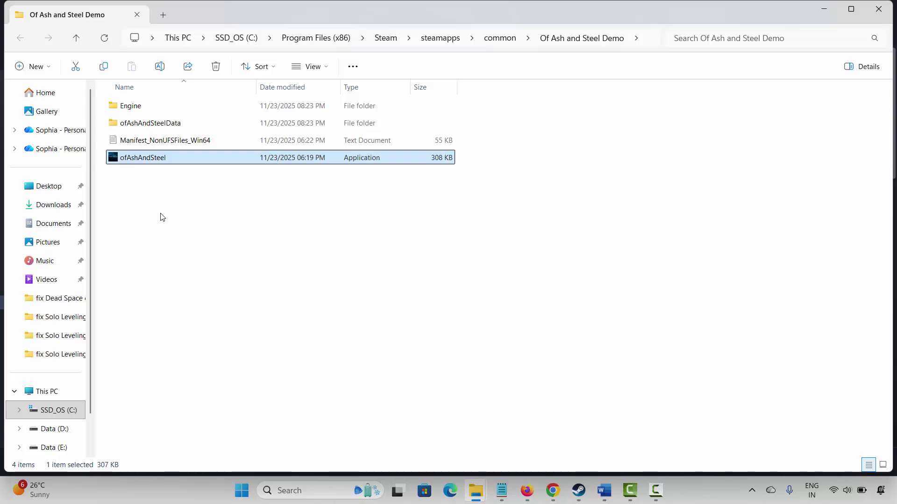
pyautogui.rightClick(146, 162)
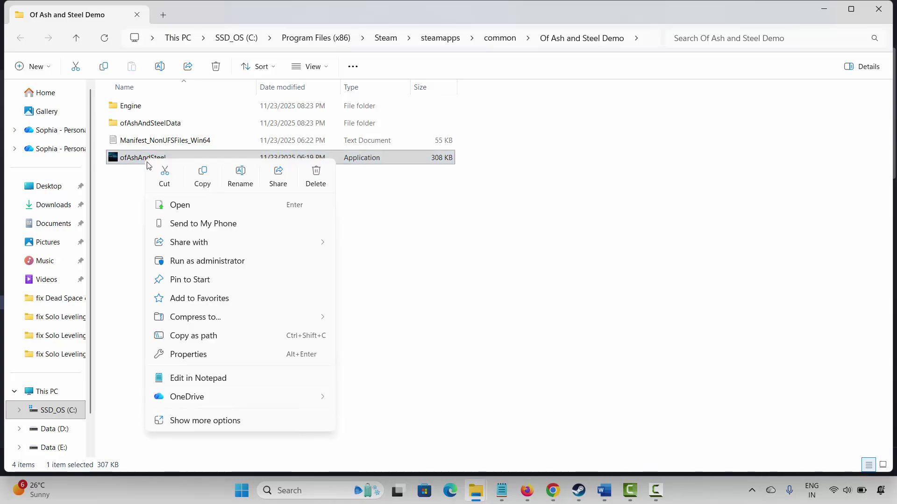
pyautogui.click(209, 356)
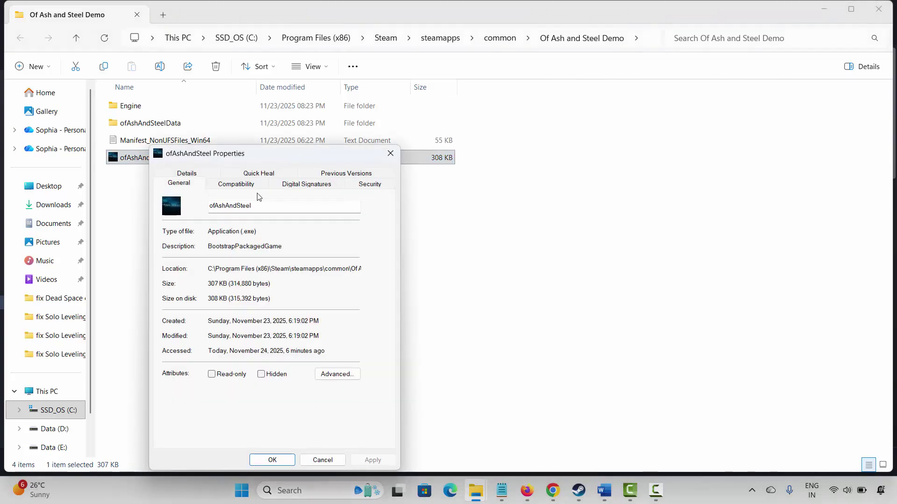
pyautogui.click(247, 185)
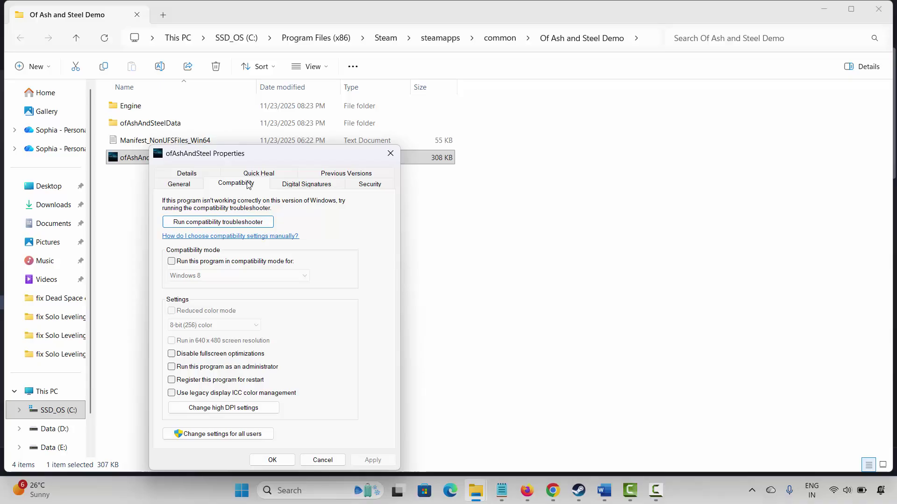
# Step: Enable run as administrator, Windows 8 compatibility mode and disabled fullscreen optimizations, and apply
pyautogui.click(171, 368)
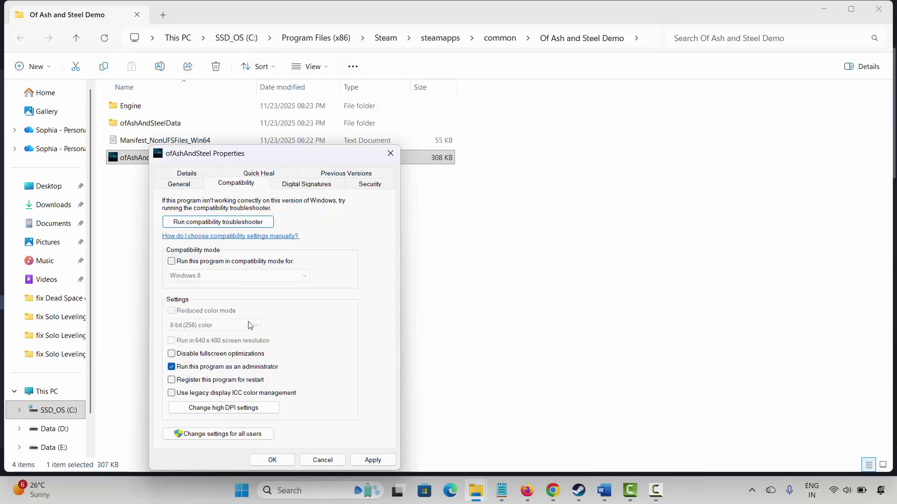
pyautogui.click(173, 262)
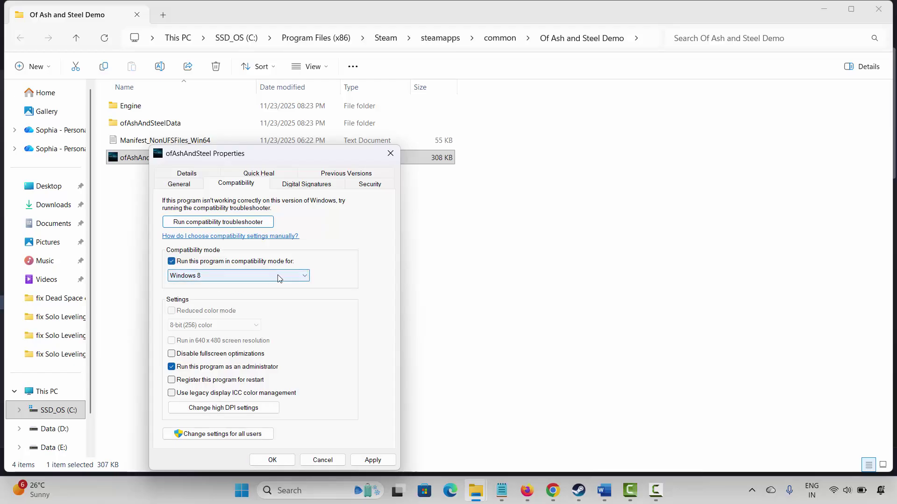
pyautogui.click(291, 279)
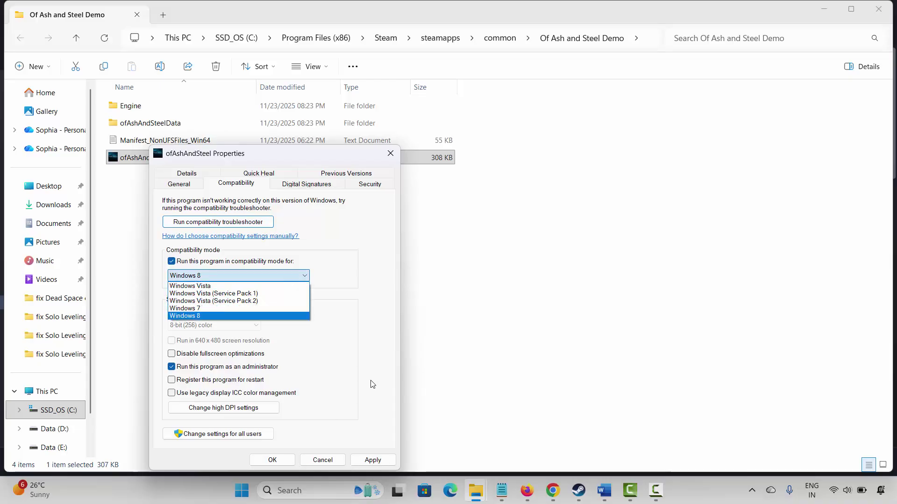
pyautogui.click(377, 367)
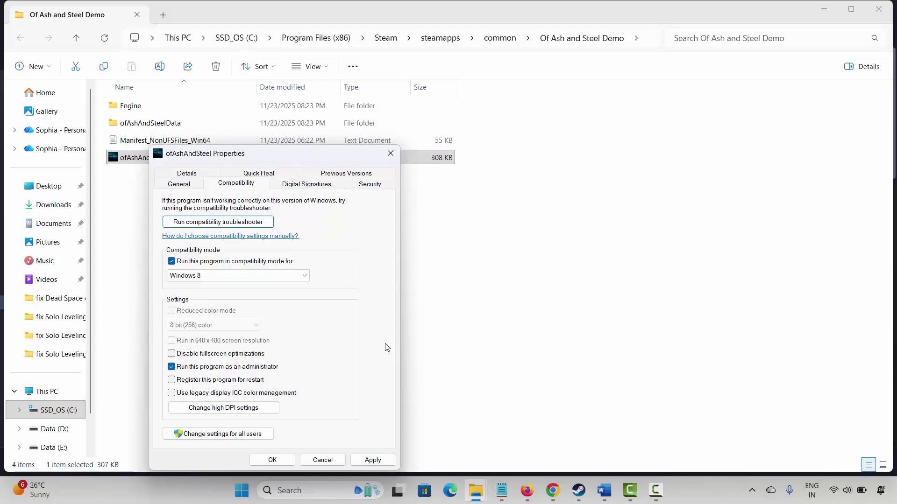
pyautogui.click(172, 354)
pyautogui.click(373, 459)
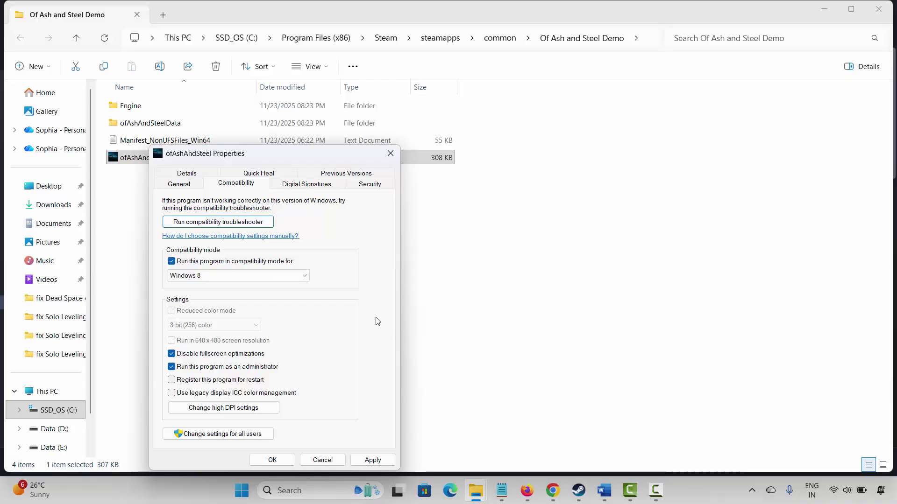
# Step: Turn compatibility mode and run as administrator back off, then close Properties
pyautogui.click(171, 262)
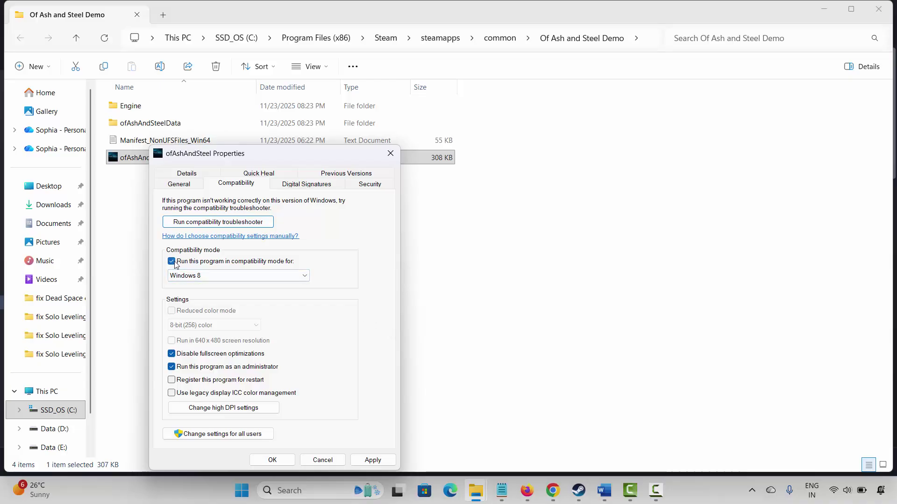
pyautogui.click(172, 367)
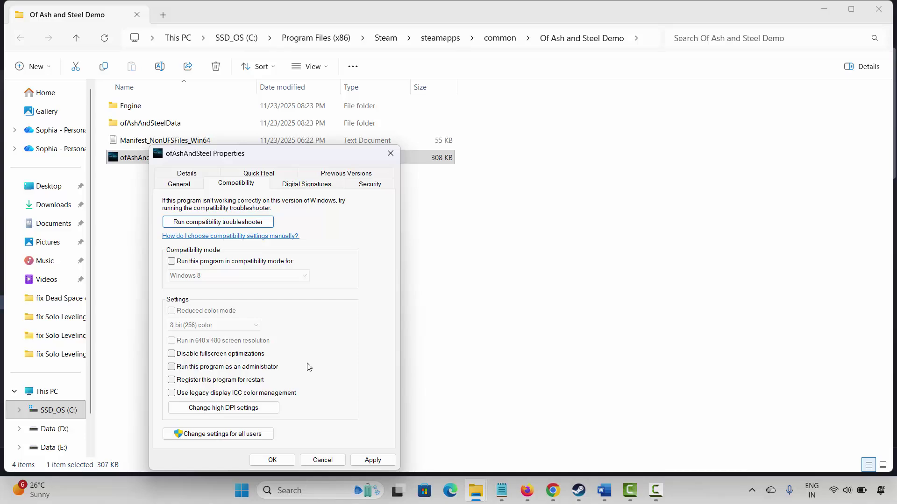
pyautogui.click(390, 153)
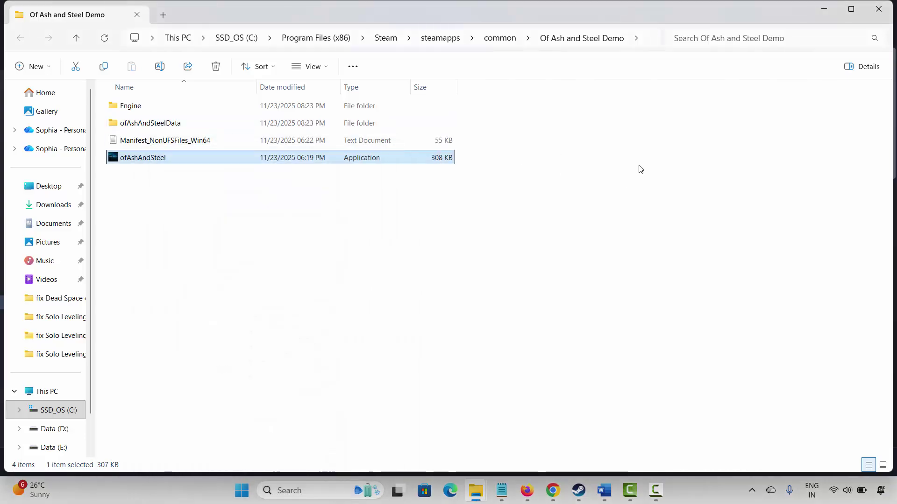
# Step: Close the game folder, review Word's Method 9 graphics-settings note, and return to Steam's game page
pyautogui.click(878, 8)
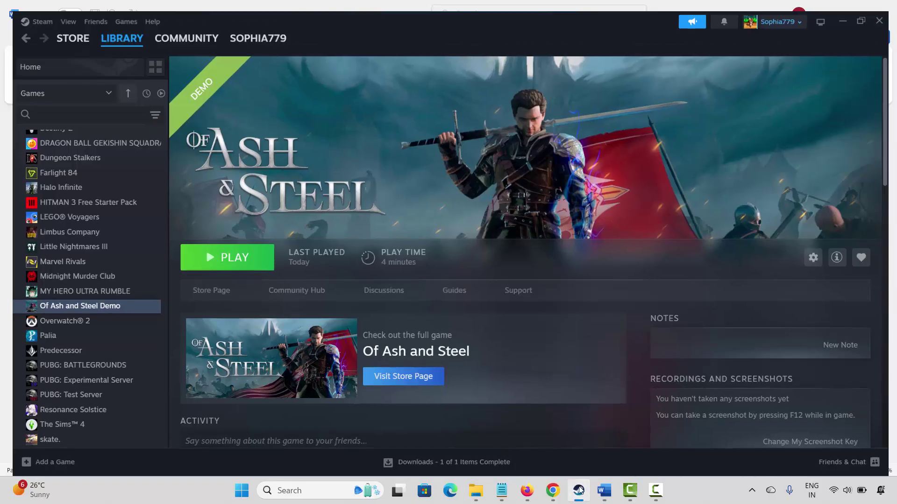
pyautogui.click(604, 491)
pyautogui.scroll(-2, 276, 362)
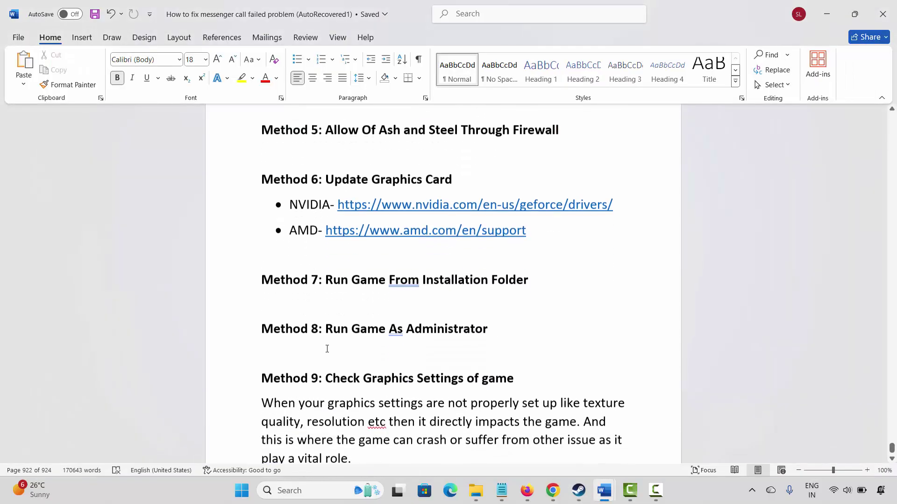
pyautogui.click(247, 385)
pyautogui.click(339, 402)
pyautogui.scroll(-3, 334, 374)
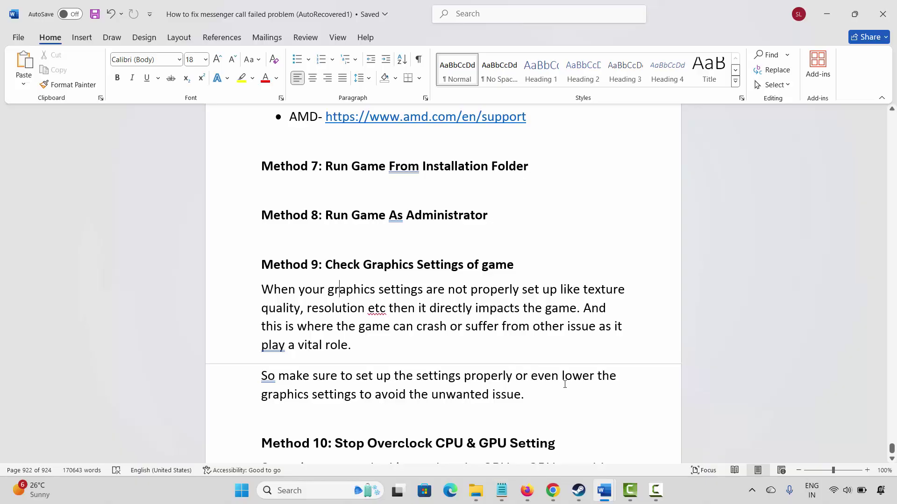
pyautogui.click(579, 490)
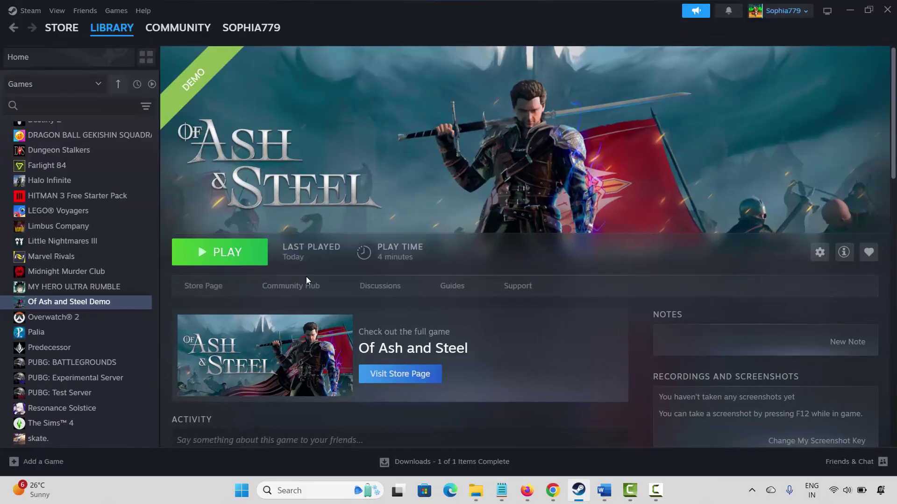
# Step: Launch Of Ash and Steel Demo and open its settings, keeping Screen Mode Windowed
pyautogui.click(224, 257)
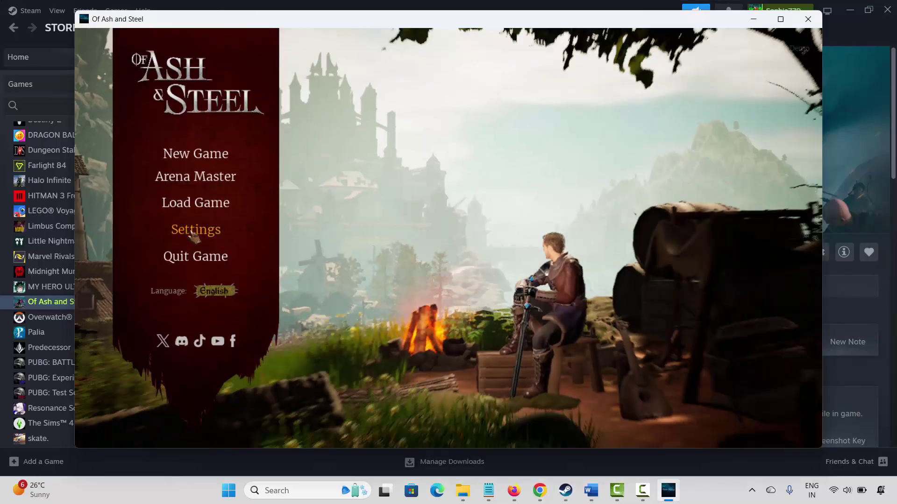
pyautogui.click(193, 237)
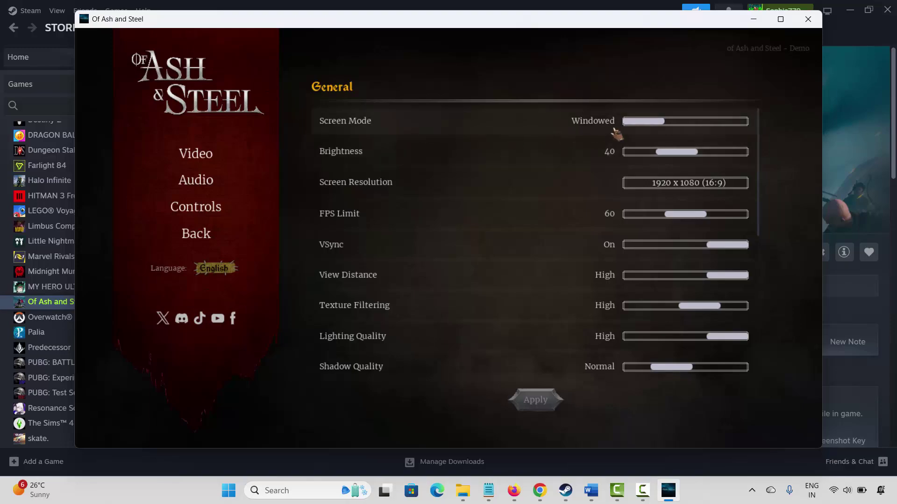
pyautogui.click(681, 123)
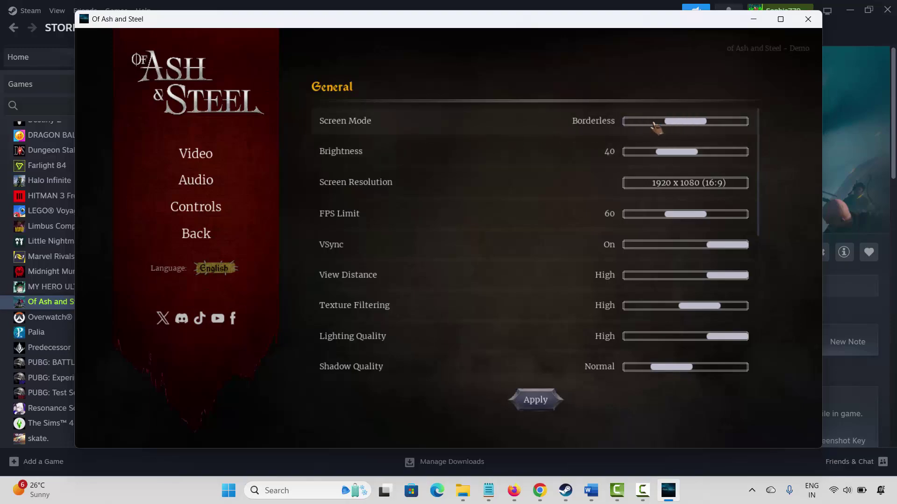
pyautogui.click(626, 122)
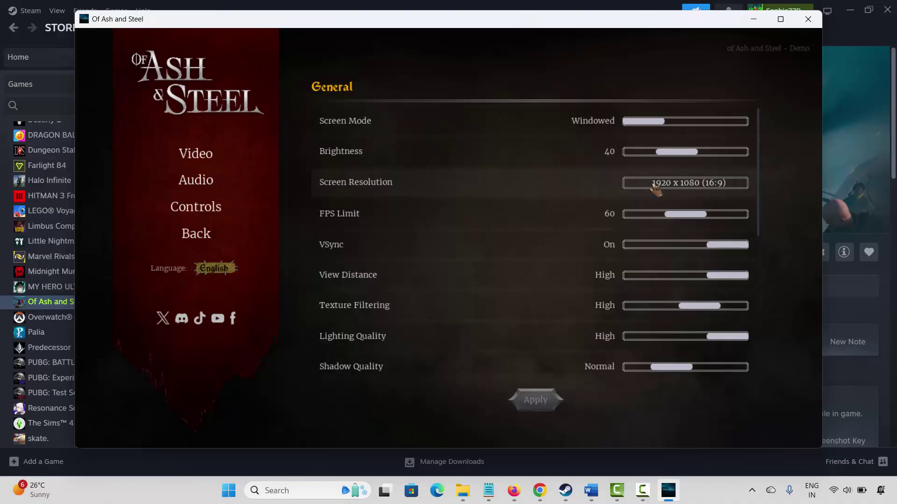
# Step: Set resolution 1280 x 720, VSync Off, View Distance and Texture Filtering Normal, Lighting Quality Low
pyautogui.click(688, 186)
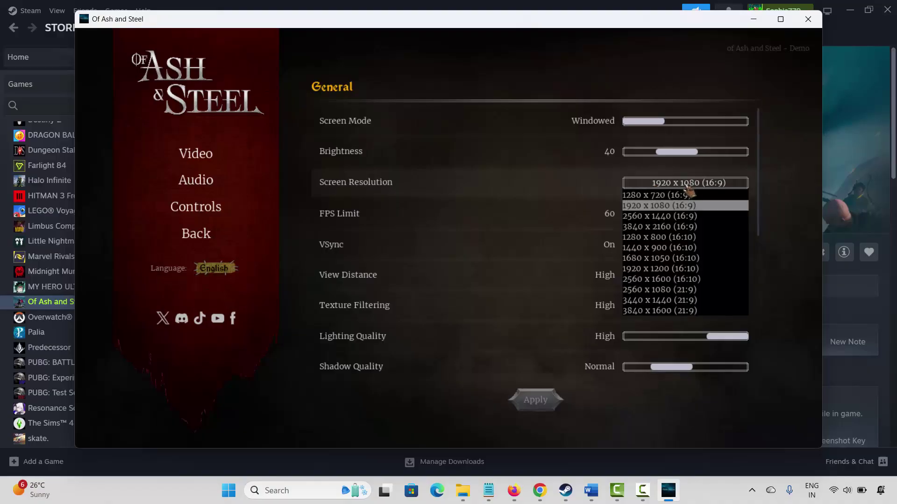
pyautogui.click(669, 198)
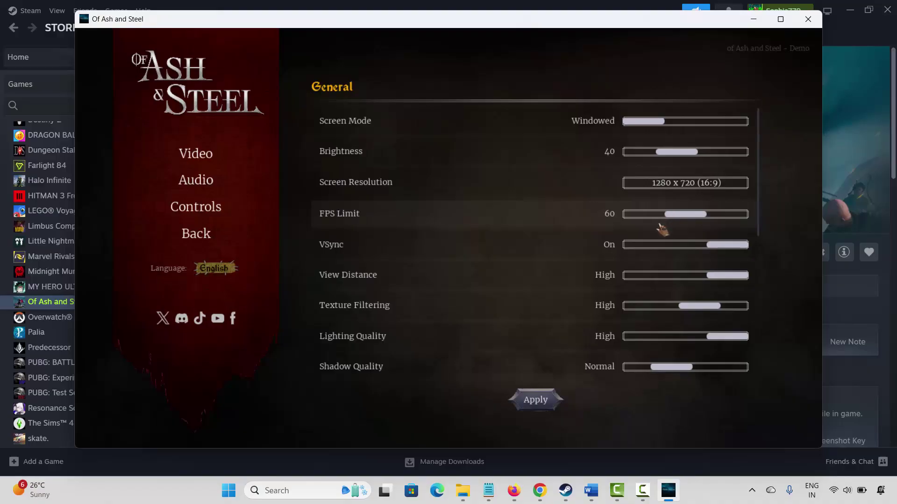
pyautogui.click(635, 246)
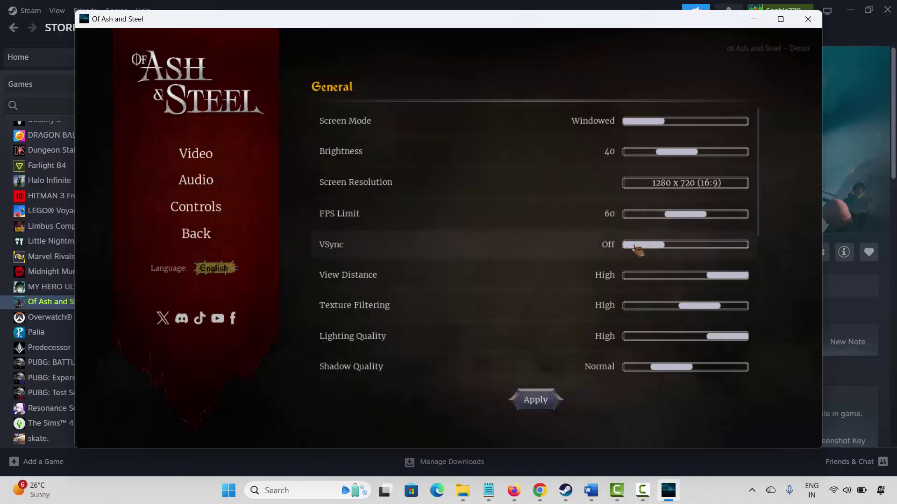
pyautogui.click(675, 278)
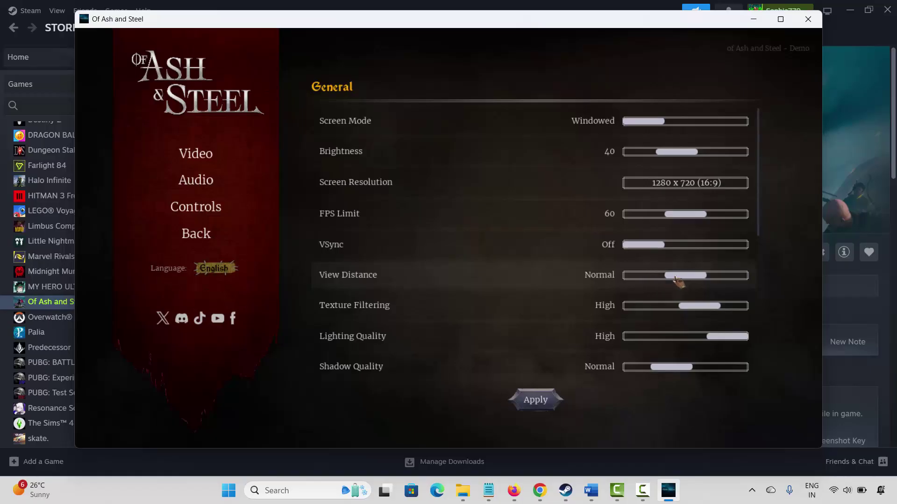
pyautogui.click(669, 306)
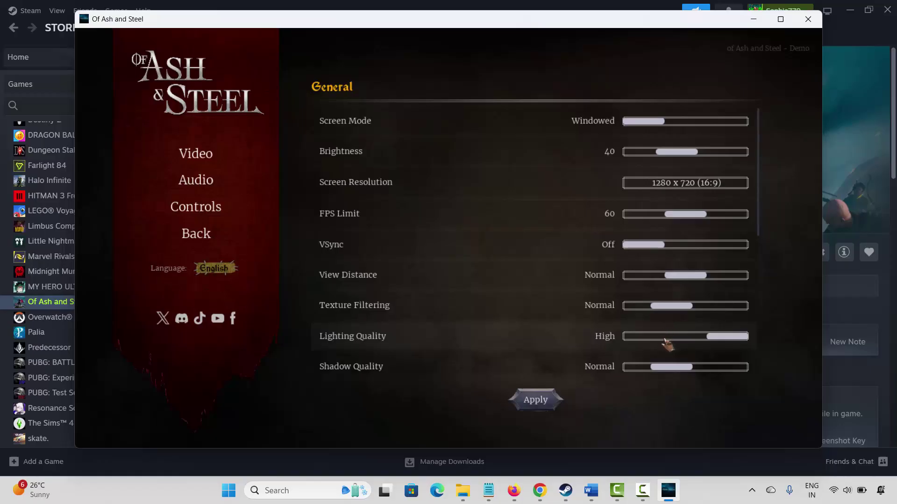
pyautogui.scroll(-1, 668, 341)
pyautogui.click(676, 328)
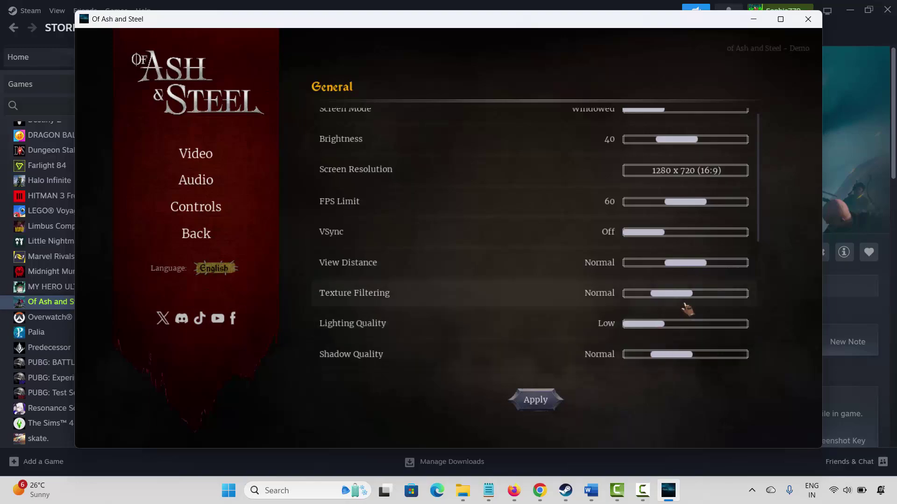
# Step: Set Object Quality to Normal and Texture Quality to Low
pyautogui.scroll(-4, 687, 308)
pyautogui.scroll(-2, 687, 312)
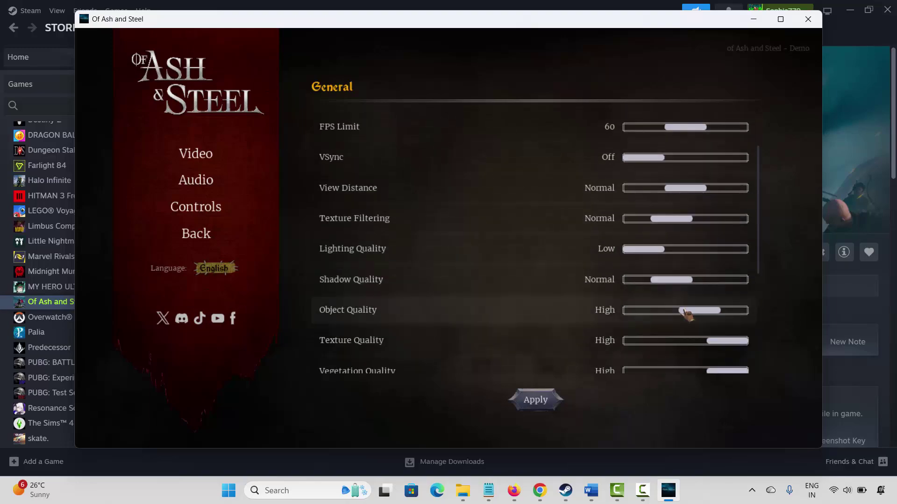
pyautogui.click(676, 314)
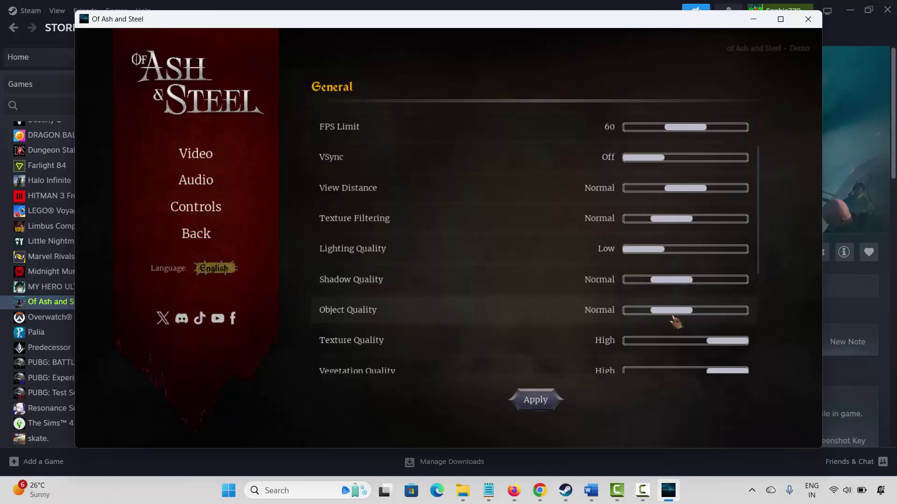
pyautogui.scroll(-1, 670, 332)
pyautogui.click(660, 332)
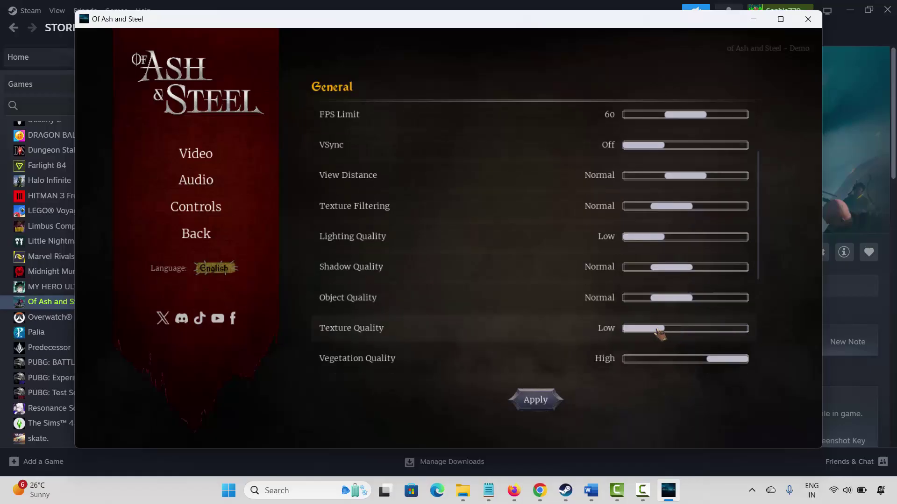
pyautogui.scroll(-3, 661, 334)
pyautogui.scroll(-1, 661, 334)
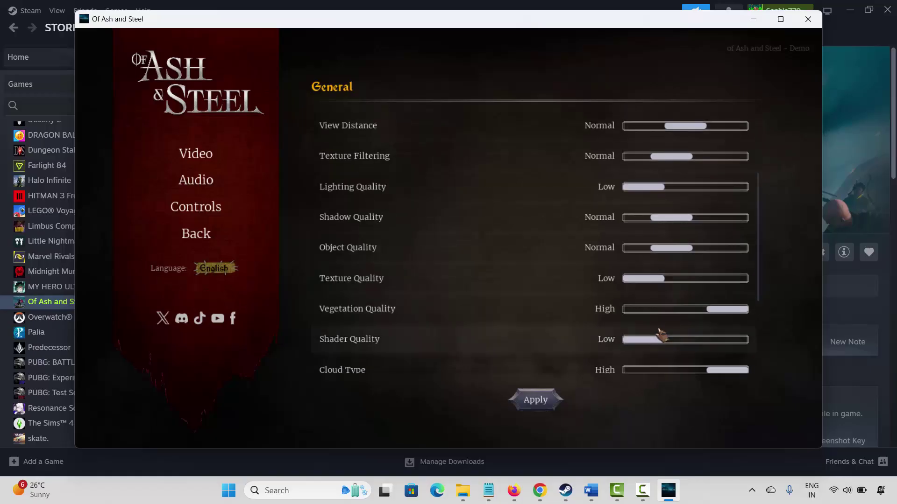
pyautogui.scroll(-2, 666, 341)
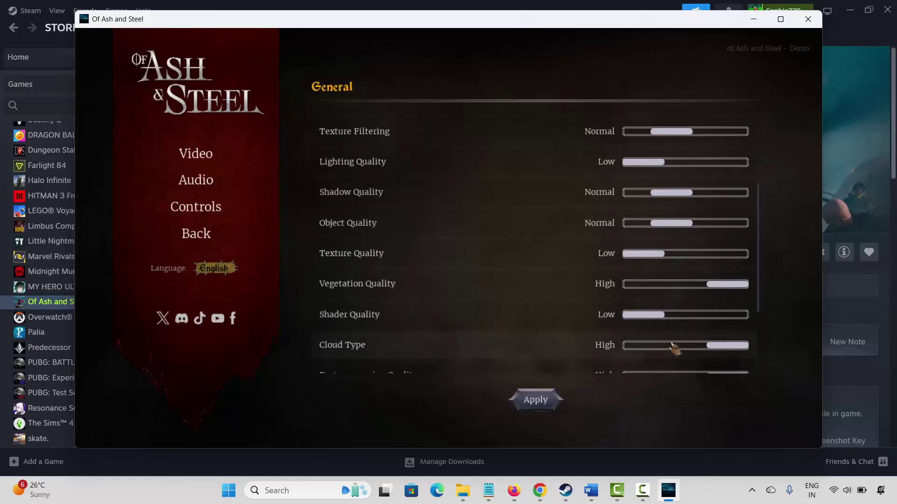
pyautogui.scroll(-2, 673, 349)
pyautogui.scroll(-1, 660, 330)
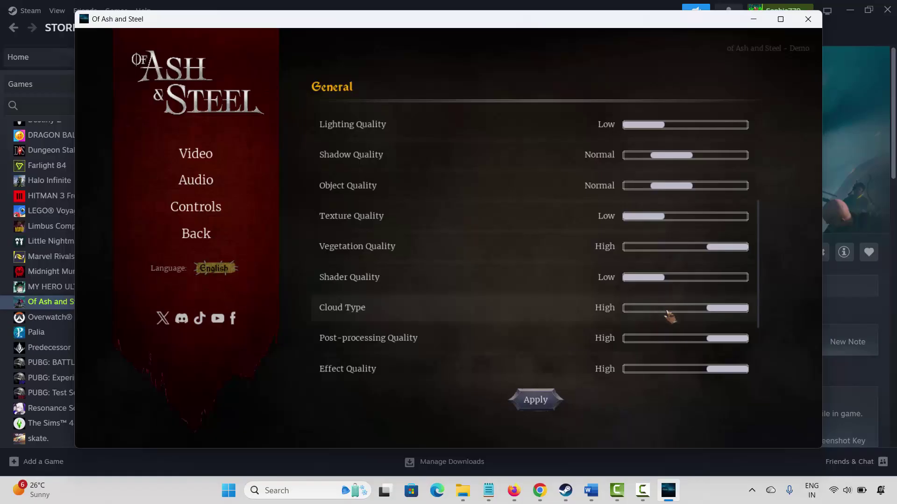
# Step: Set Cloud Type and Effect Quality to Low and turn Motion Blur off
pyautogui.click(667, 312)
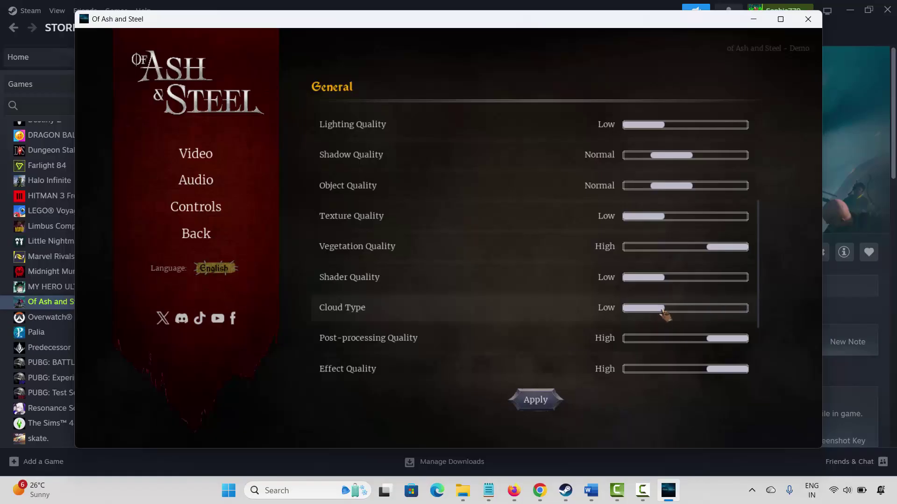
pyautogui.scroll(-1, 662, 342)
pyautogui.click(666, 333)
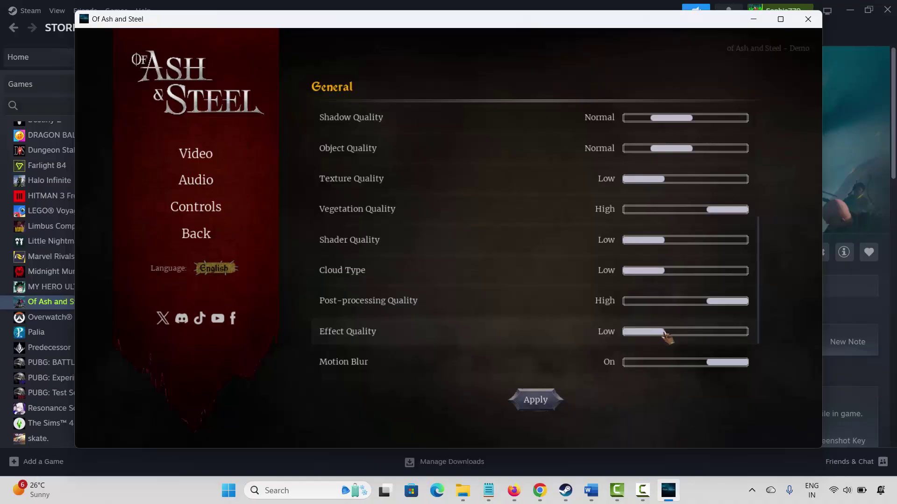
pyautogui.scroll(-1, 667, 352)
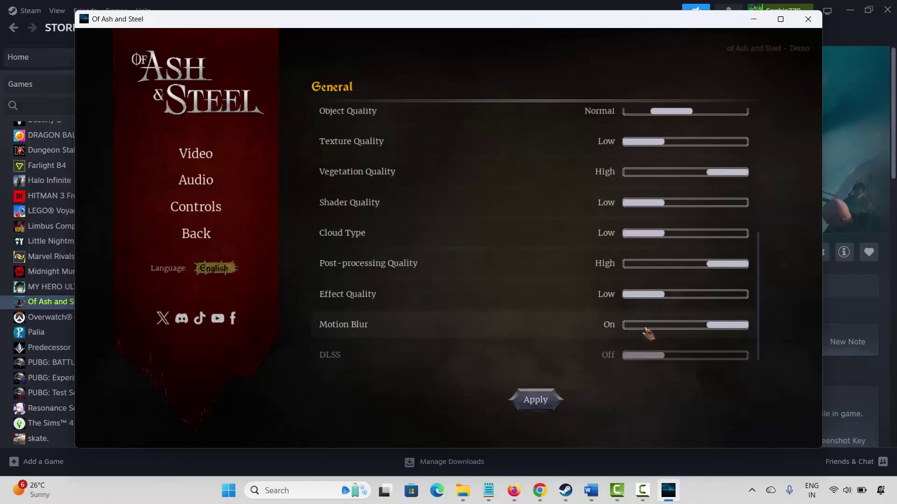
pyautogui.click(645, 327)
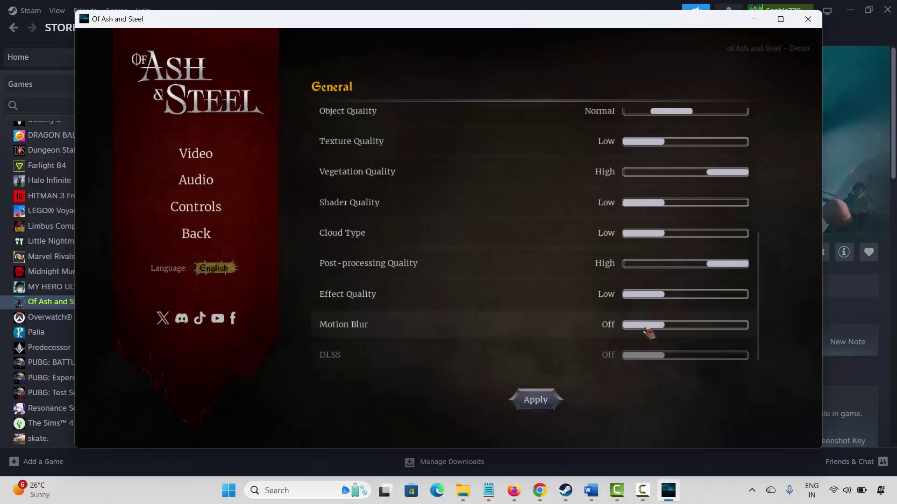
pyautogui.scroll(-1, 668, 334)
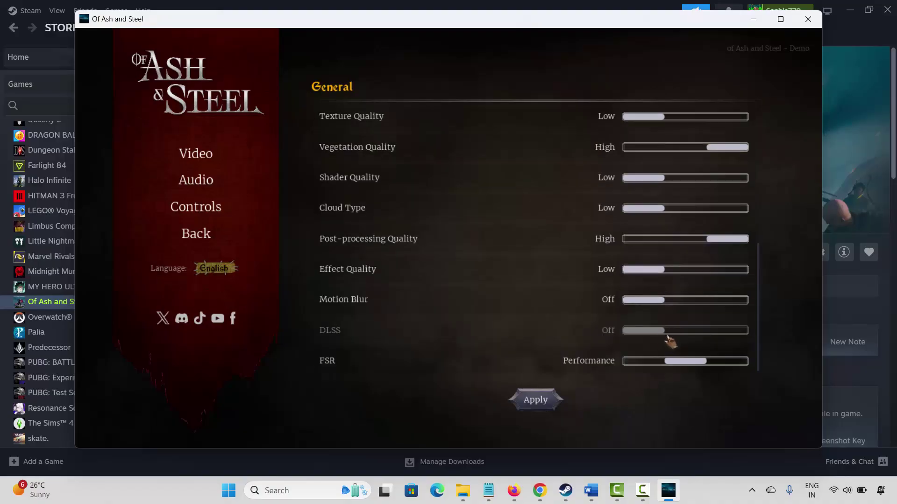
pyautogui.scroll(-1, 668, 334)
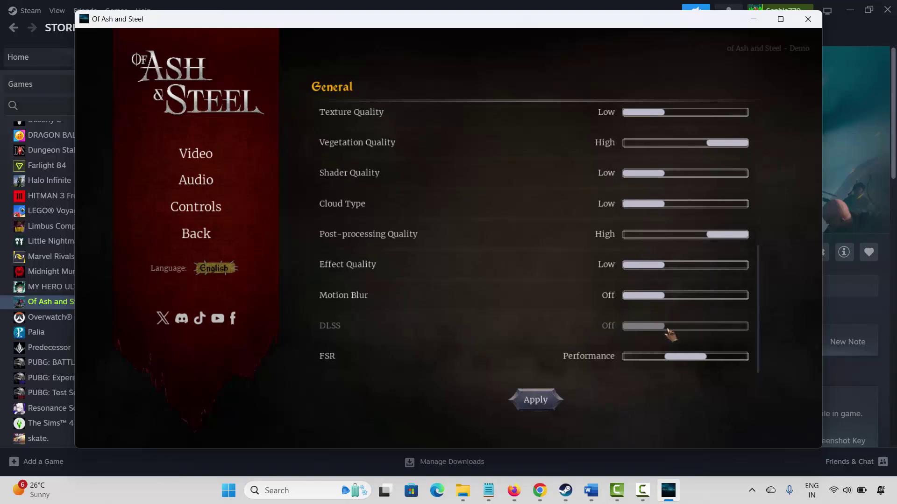
# Step: Keep FSR on Performance and apply the new graphics settings
pyautogui.click(658, 358)
pyautogui.click(691, 360)
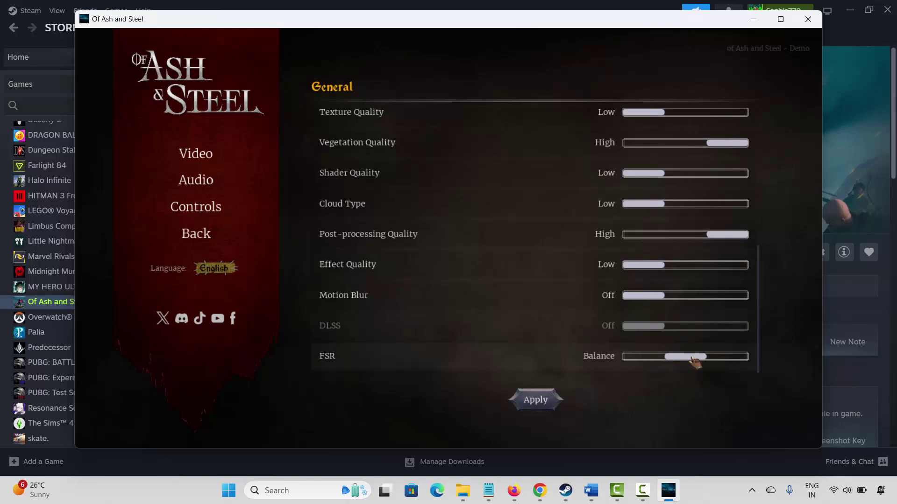
pyautogui.click(720, 360)
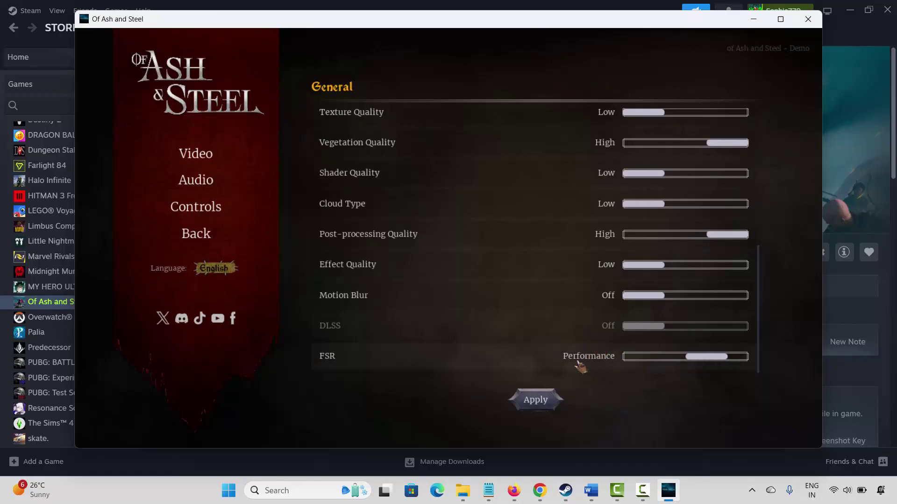
pyautogui.click(534, 404)
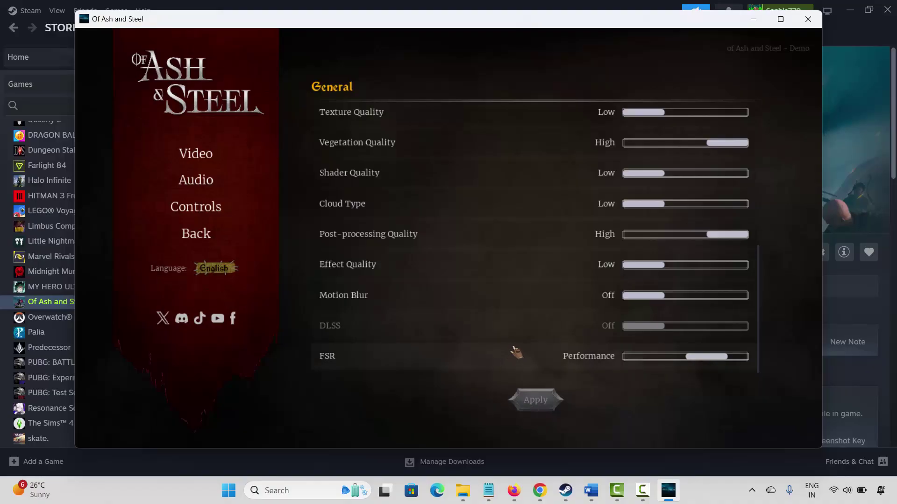
# Step: Close the game window, stop and confirm exiting it in Steam, then return to Word's Method 10
pyautogui.click(806, 19)
pyautogui.click(219, 252)
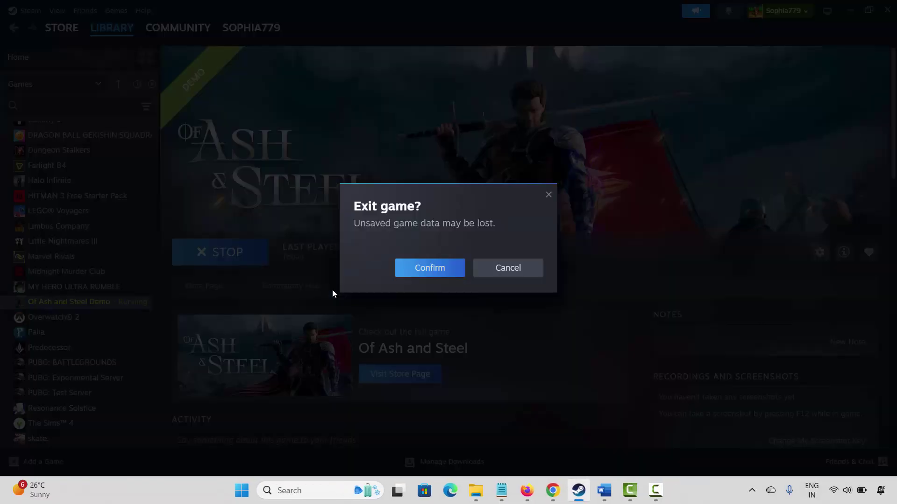
pyautogui.click(429, 279)
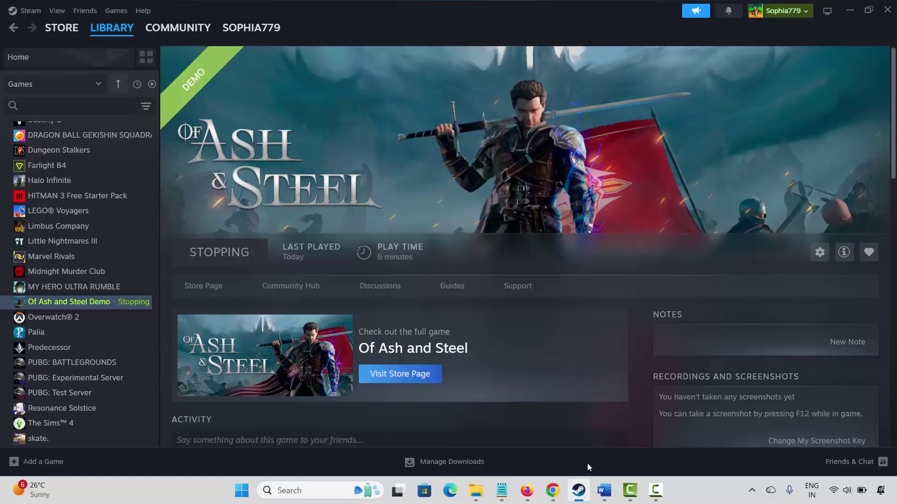
pyautogui.click(604, 490)
pyautogui.scroll(-3, 274, 313)
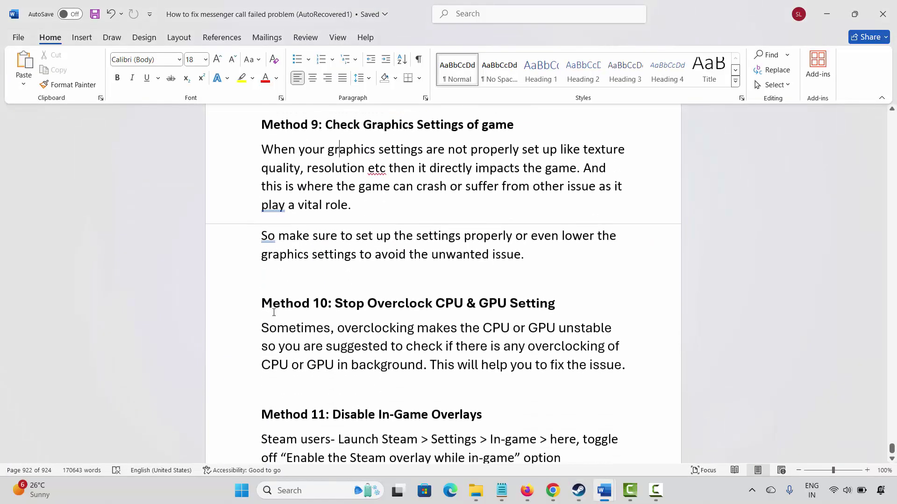
# Step: Read Word's Method 10 notes and Method 11 on disabling overlays, then switch back to Steam's library
pyautogui.click(239, 312)
pyautogui.click(379, 349)
pyautogui.moveTo(303, 347); pyautogui.dragTo(445, 346)
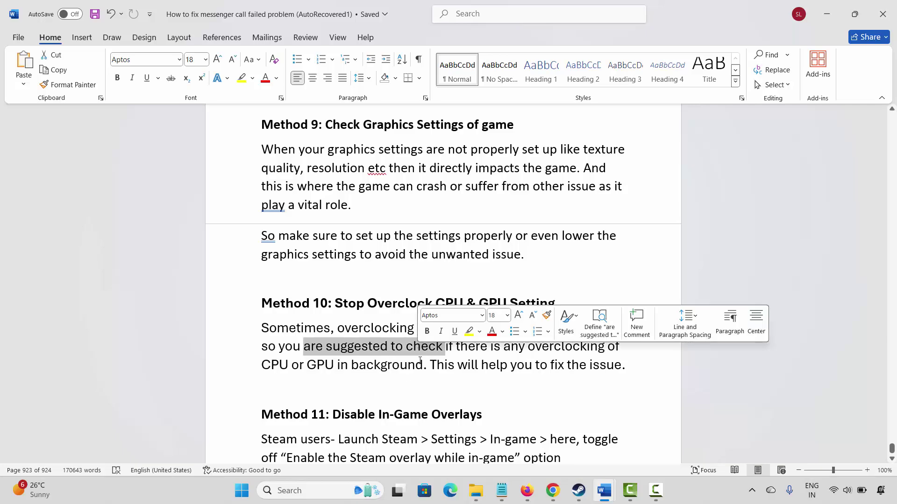
pyautogui.click(355, 383)
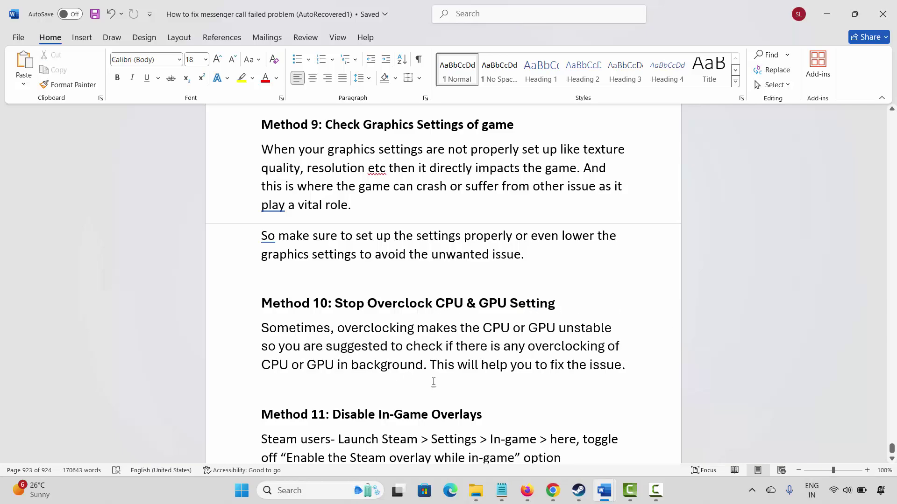
pyautogui.scroll(-3, 428, 366)
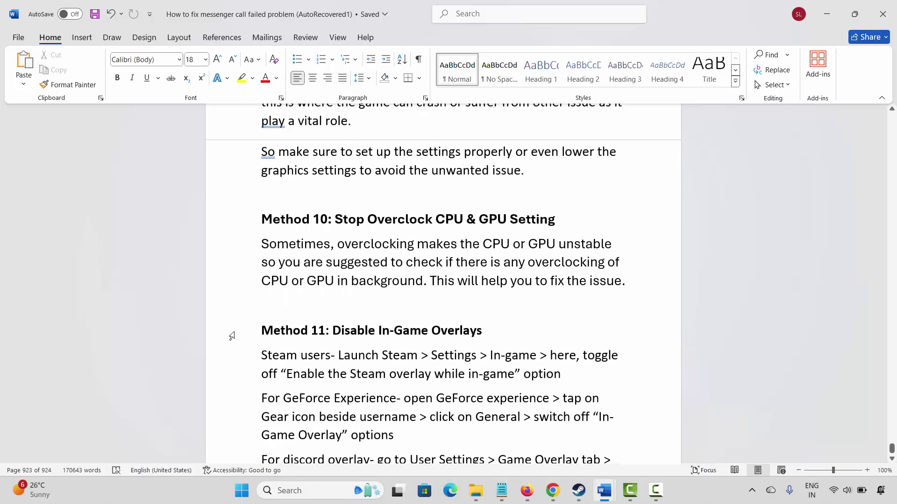
pyautogui.click(232, 330)
pyautogui.click(358, 359)
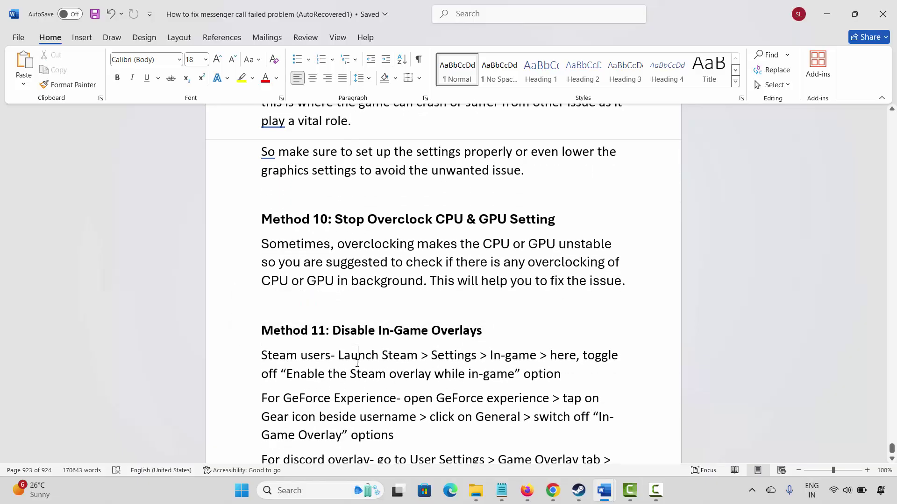
pyautogui.click(579, 491)
# Step: Open Steam Settings at the In Game section to disable the Steam Overlay
pyautogui.moveTo(36, 30)
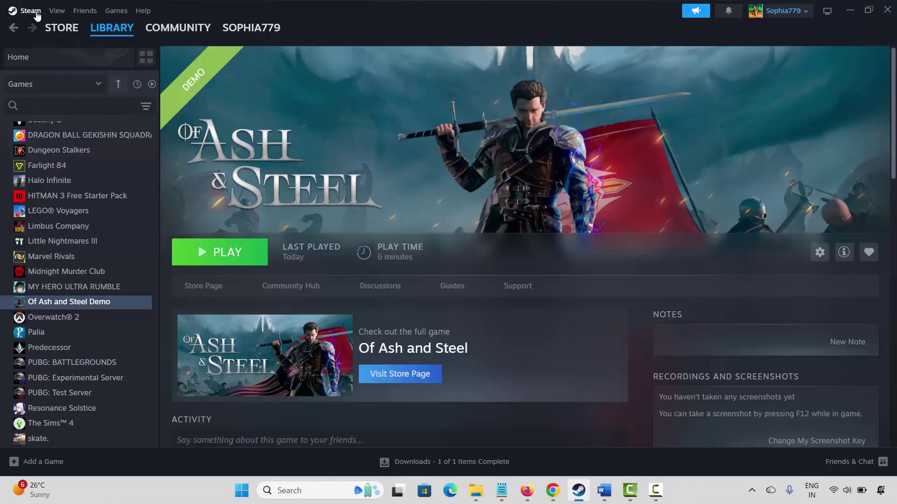
pyautogui.click(29, 10)
pyautogui.click(43, 132)
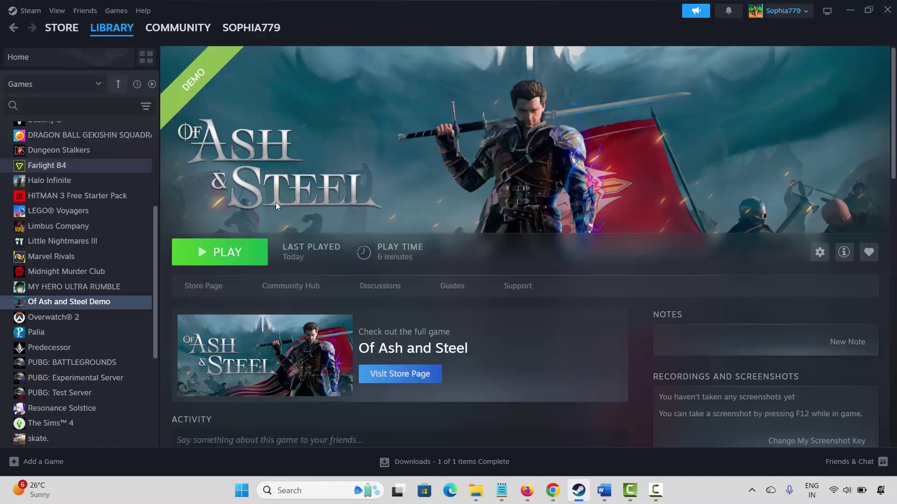
pyautogui.click(258, 351)
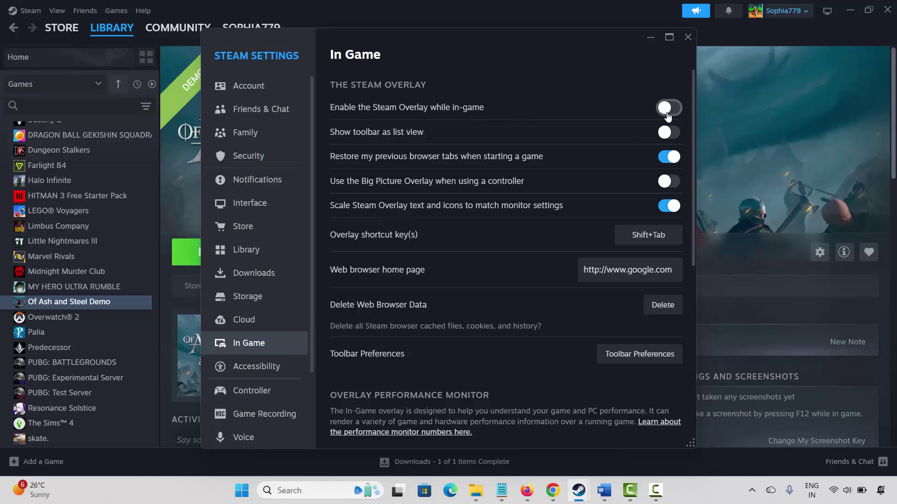
# Step: Close Steam Settings and return to the Word guide's Method 11 notes
pyautogui.click(687, 38)
pyautogui.click(604, 491)
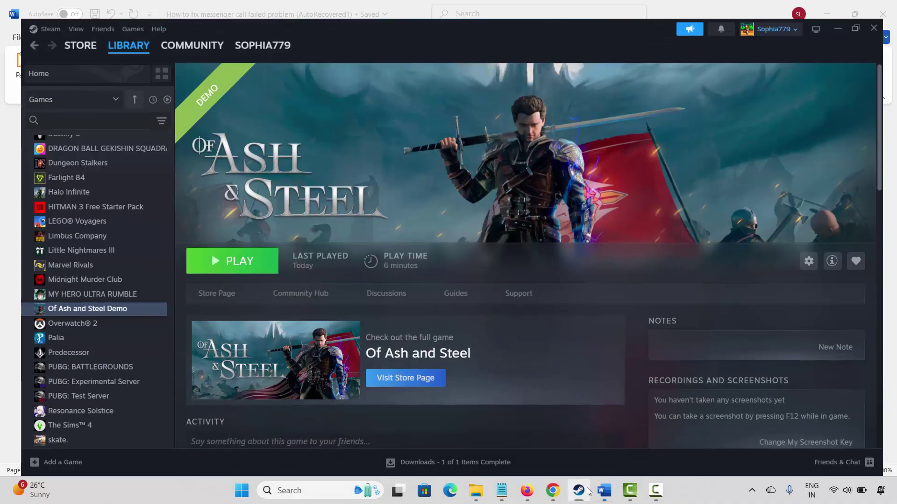
pyautogui.scroll(-2, 312, 401)
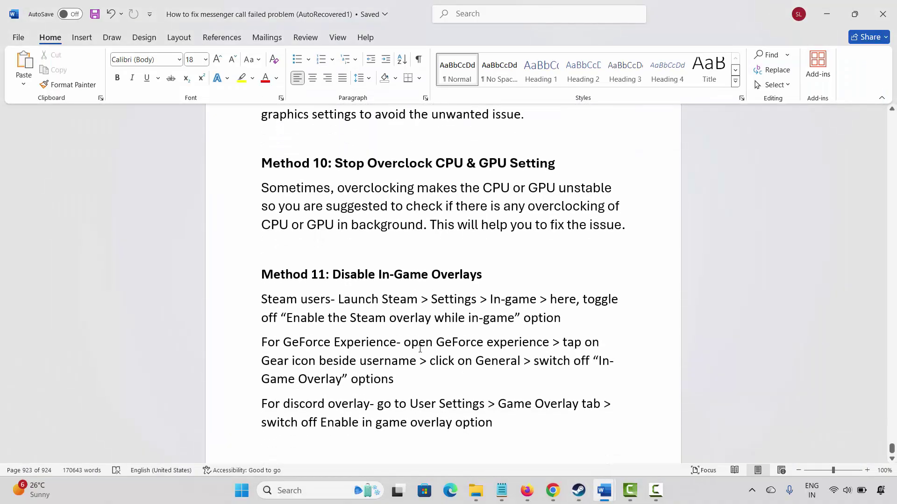
# Step: Read through Method 11's GeForce Experience and Discord overlay instructions in Word
pyautogui.moveTo(404, 343); pyautogui.dragTo(550, 343)
pyautogui.moveTo(262, 362); pyautogui.dragTo(419, 362)
pyautogui.click(362, 399)
pyautogui.scroll(-2, 337, 351)
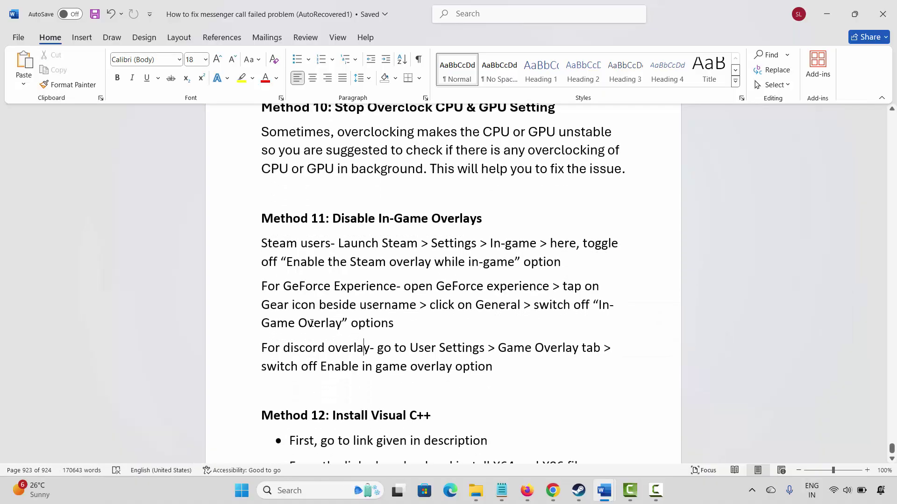
pyautogui.doubleClick(326, 322)
pyautogui.moveTo(317, 348); pyautogui.dragTo(360, 369)
pyautogui.click(410, 366)
pyautogui.scroll(-3, 398, 390)
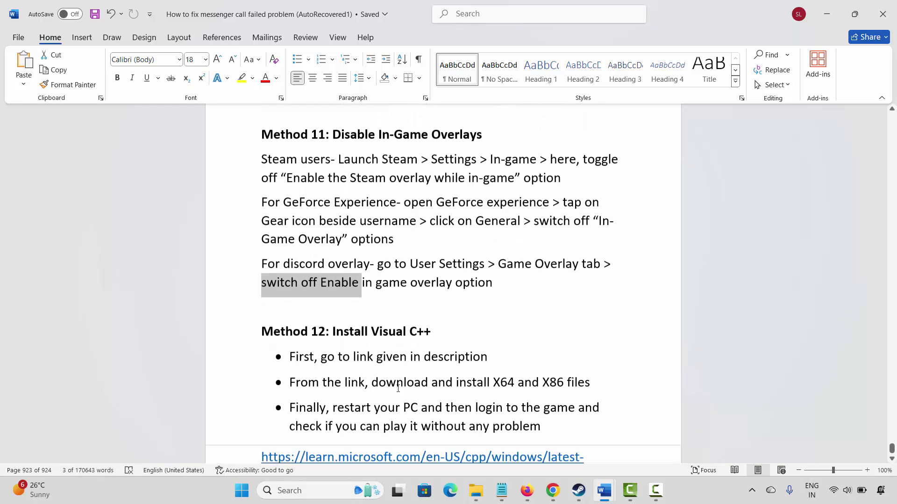
pyautogui.scroll(-2, 398, 390)
# Step: Open Method 12's Visual C++ redistributable link in Chrome via Open Hyperlink
pyautogui.tripleClick(345, 275)
pyautogui.click(340, 327)
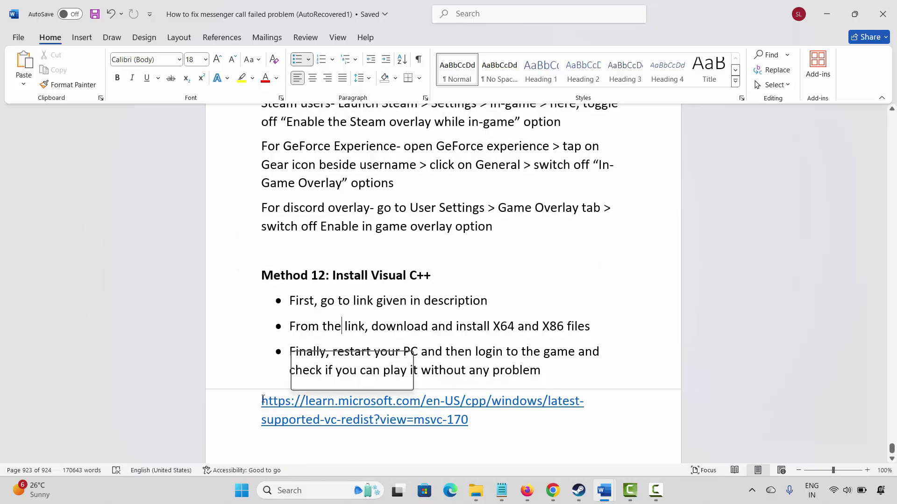
pyautogui.tripleClick(396, 419)
pyautogui.rightClick(386, 415)
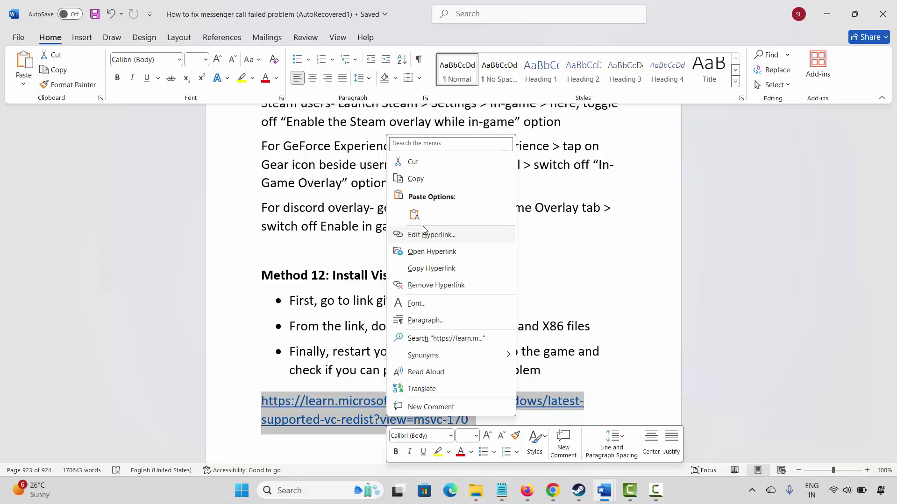
pyautogui.click(415, 178)
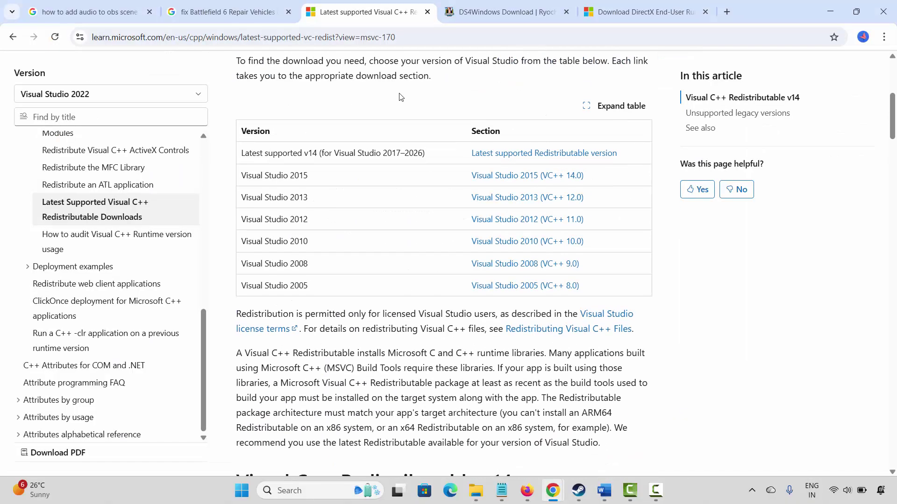
# Step: Download the x86 vc_redist and repair-install Visual C++ v14 Redistributable until setup succeeds
pyautogui.scroll(6, 401, 97)
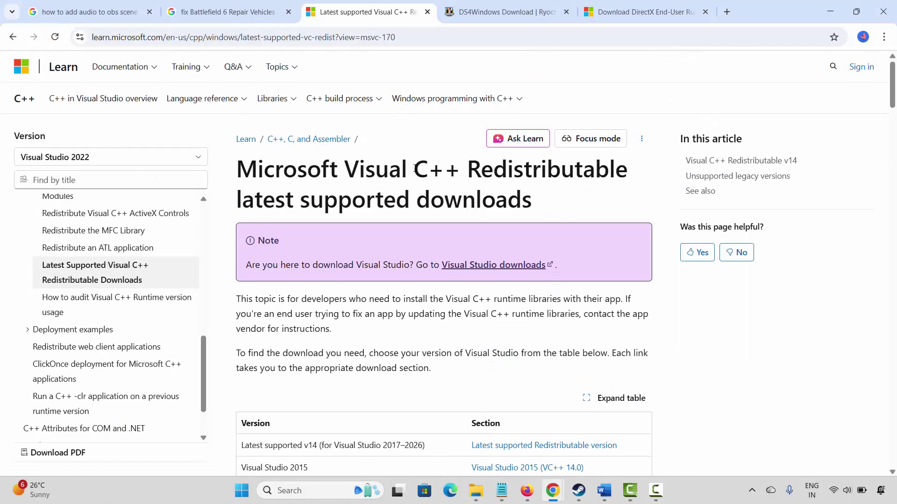
pyautogui.scroll(-15, 416, 183)
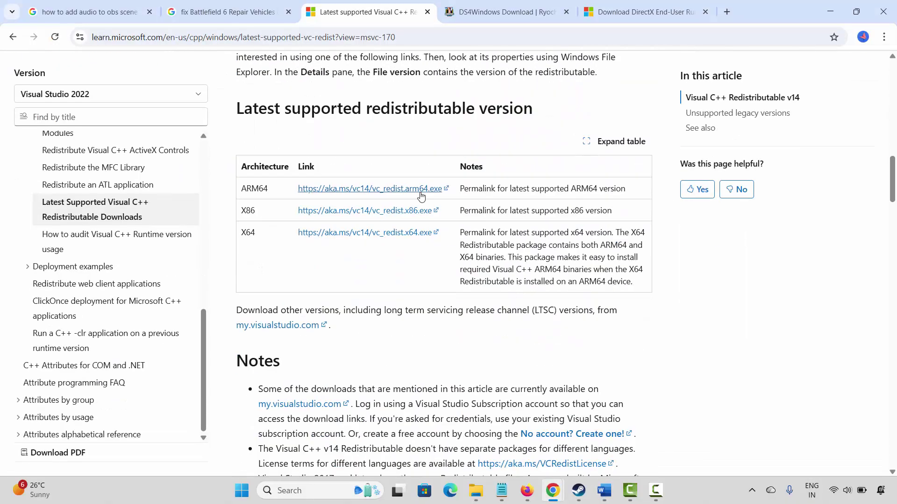
pyautogui.click(383, 213)
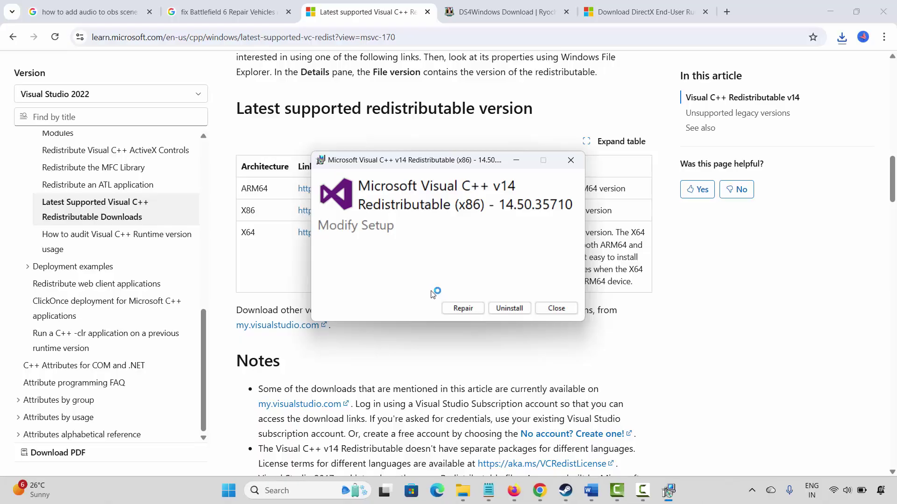
pyautogui.click(462, 309)
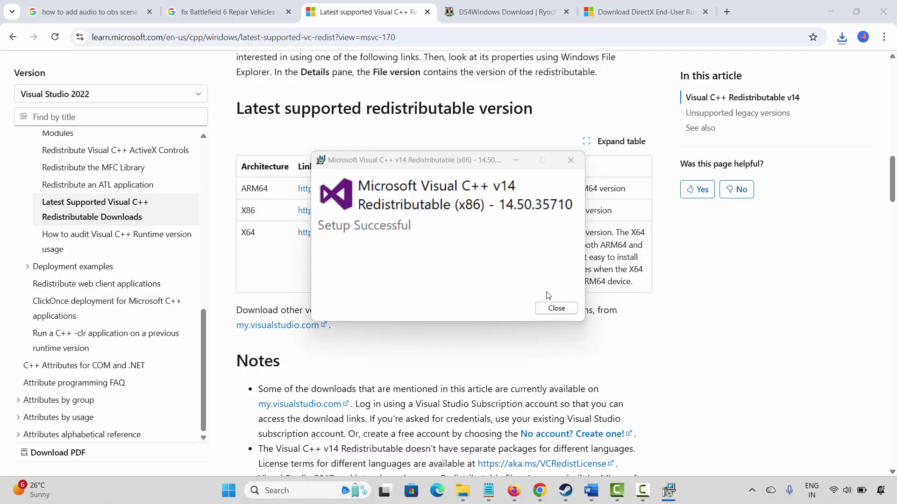
pyautogui.click(556, 309)
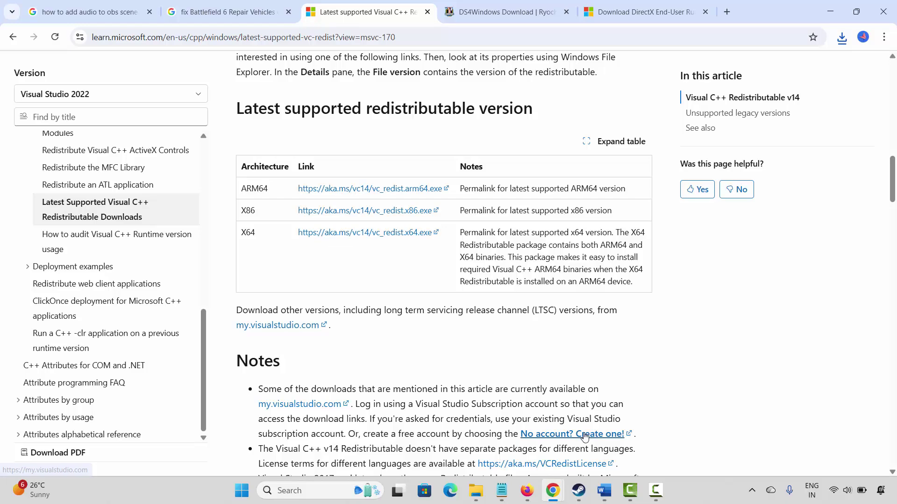
# Step: Return to the troubleshooting guide in Word through the taskbar preview
pyautogui.click(604, 493)
pyautogui.click(543, 441)
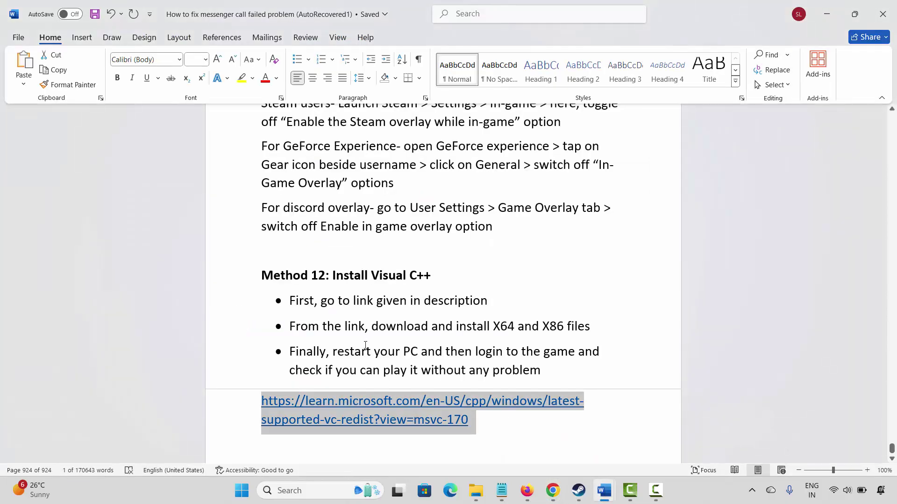
pyautogui.scroll(-3, 366, 344)
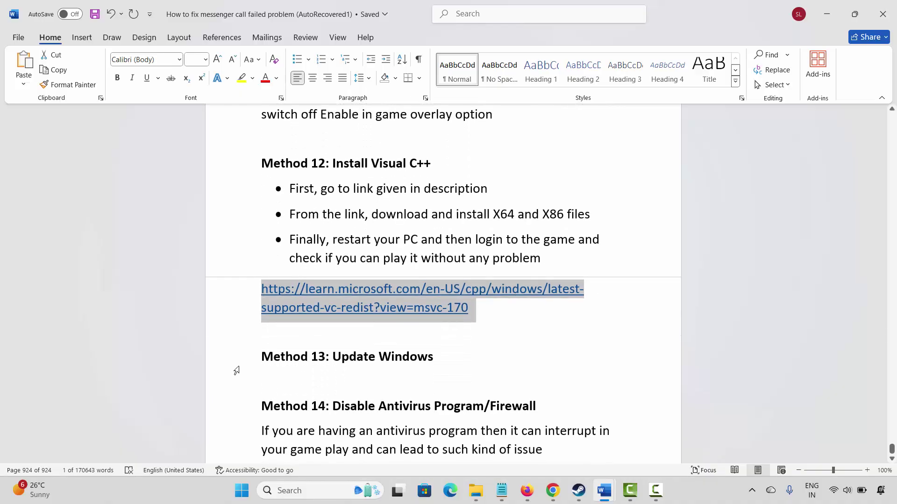
# Step: Run a new Windows Update check on the already up-to-date system, then close Settings
pyautogui.click(236, 369)
pyautogui.click(295, 489)
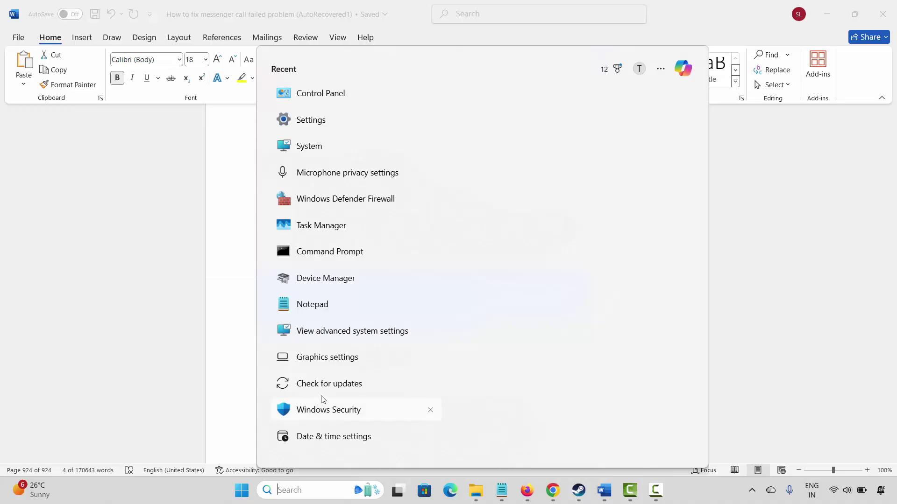
pyautogui.click(326, 388)
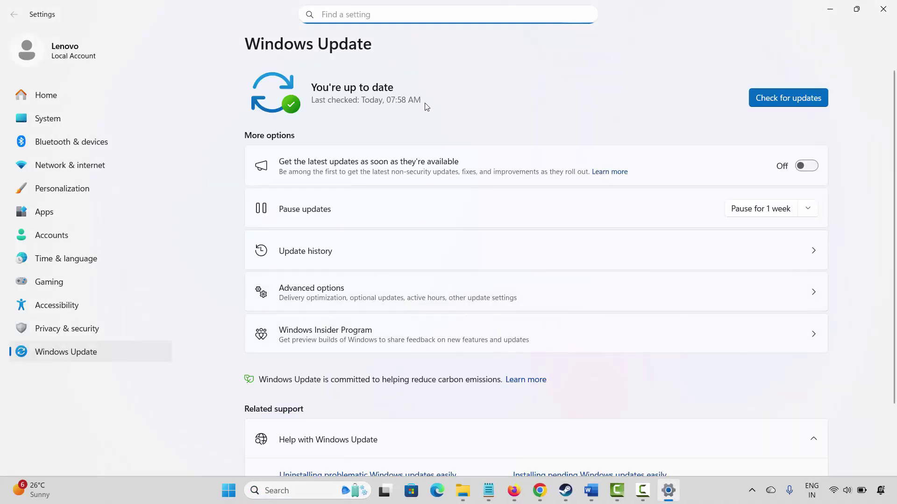
pyautogui.click(788, 101)
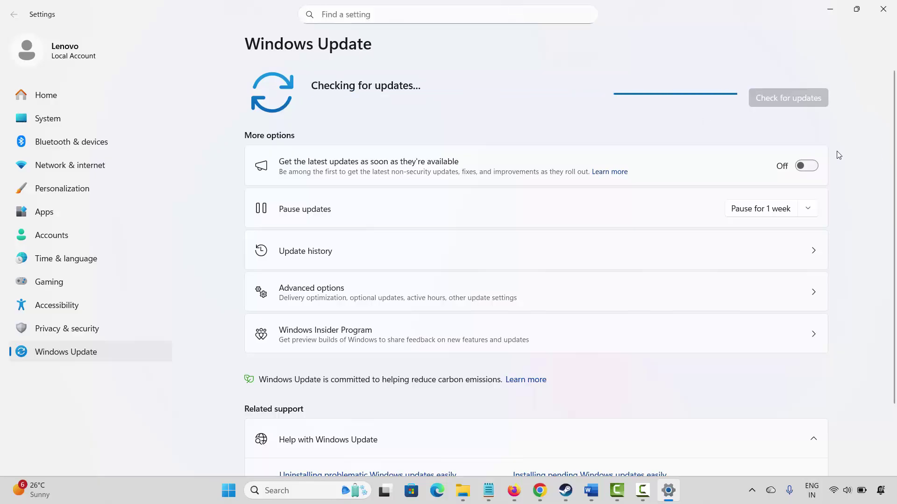
pyautogui.click(883, 9)
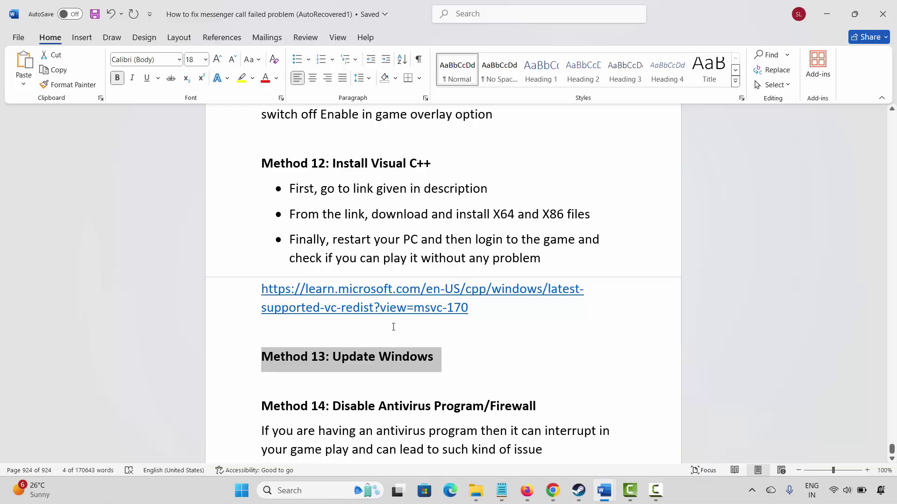
# Step: Scroll the Word guide down to the Method 14 notes
pyautogui.scroll(-3, 420, 322)
pyautogui.click(246, 324)
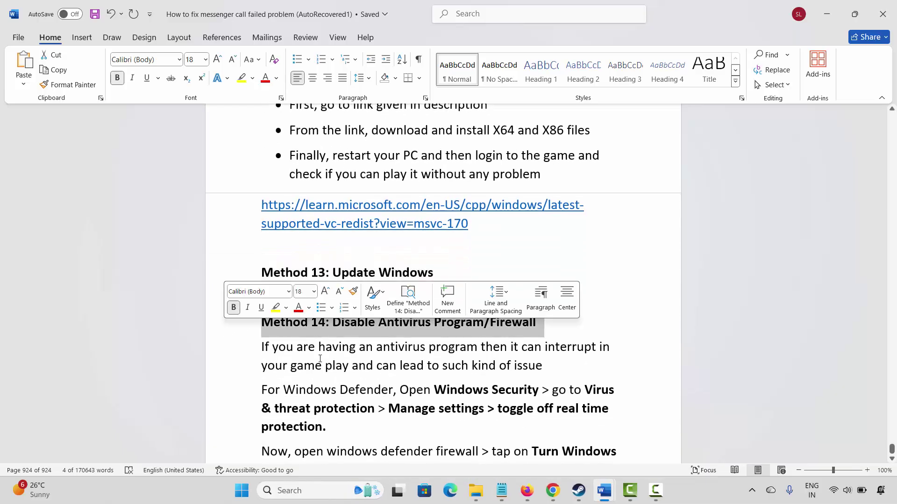
pyautogui.click(344, 322)
pyautogui.scroll(-3, 343, 323)
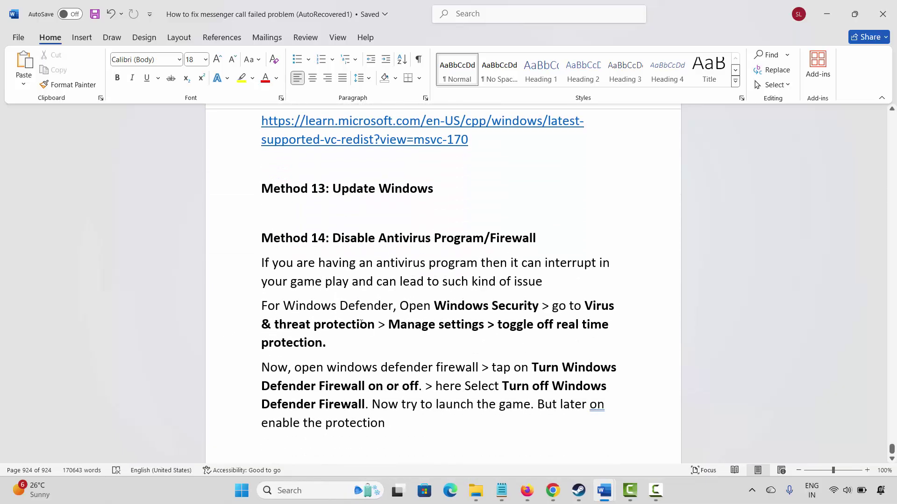
pyautogui.scroll(-1, 363, 360)
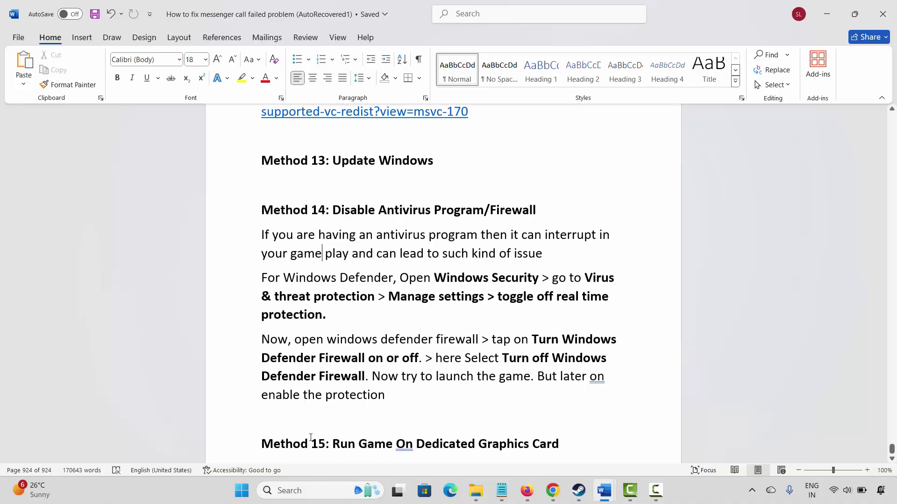
# Step: Confirm Defender real-time protection is Off in Virus & threat protection settings, then close Windows Security
pyautogui.click(304, 491)
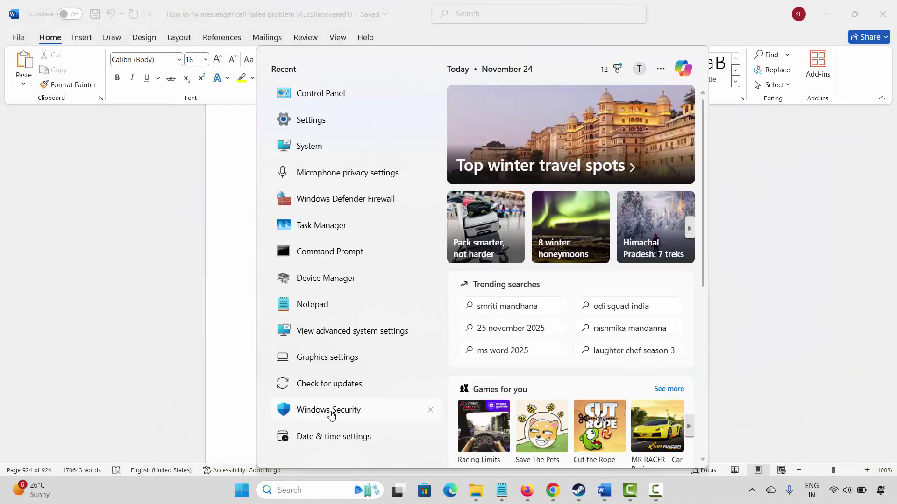
pyautogui.click(330, 412)
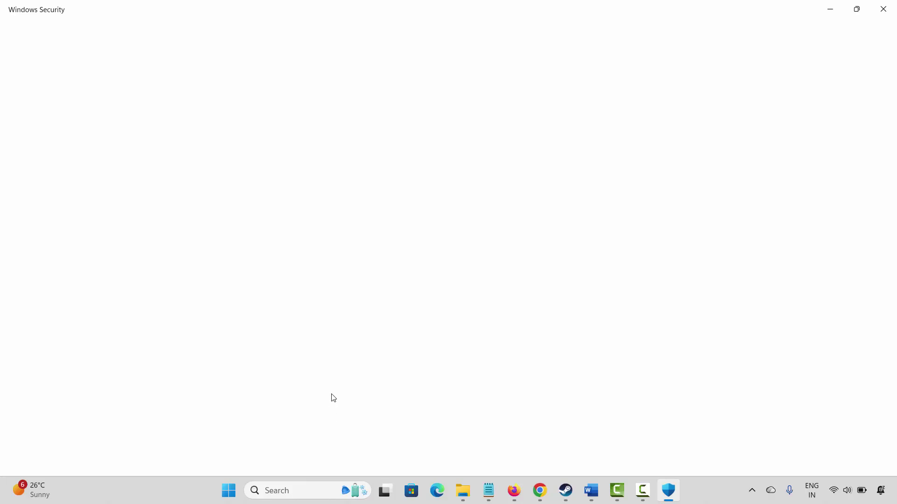
pyautogui.click(268, 189)
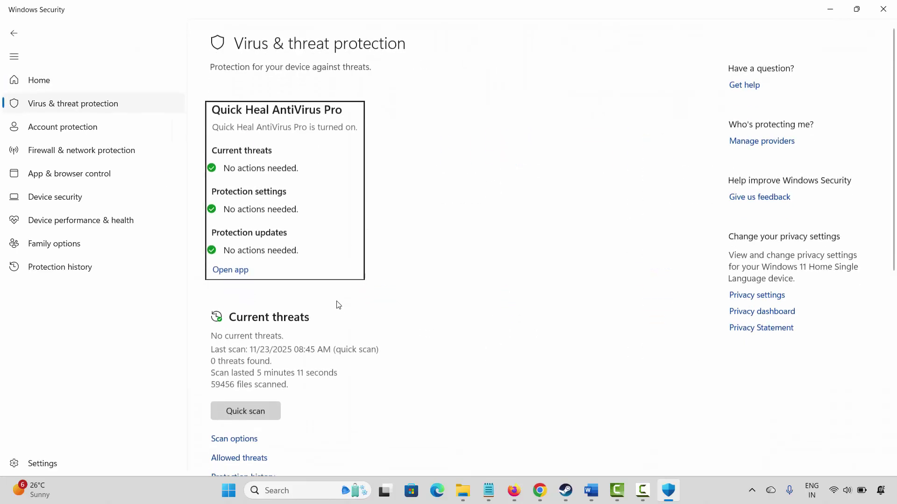
pyautogui.scroll(-8, 339, 305)
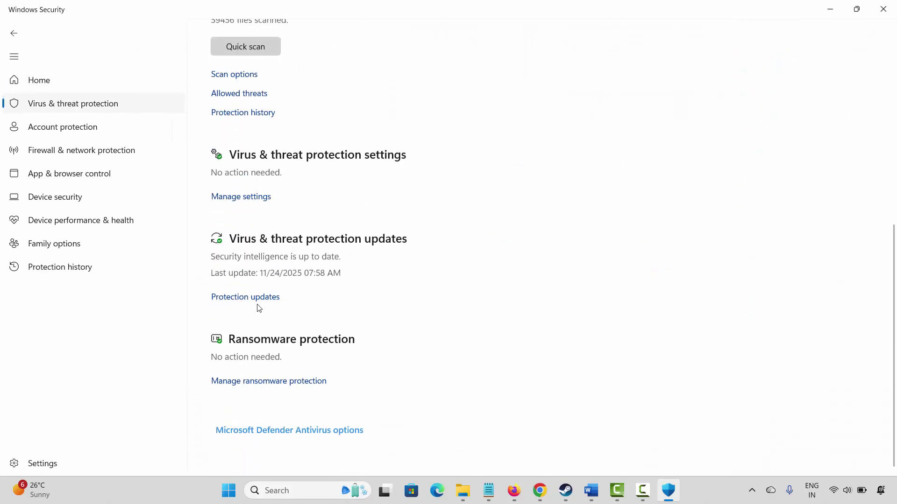
pyautogui.click(254, 198)
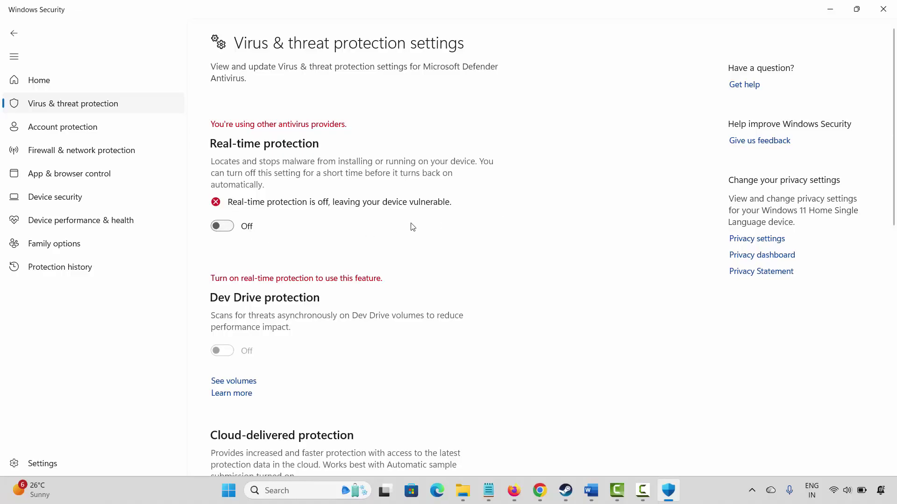
pyautogui.click(883, 10)
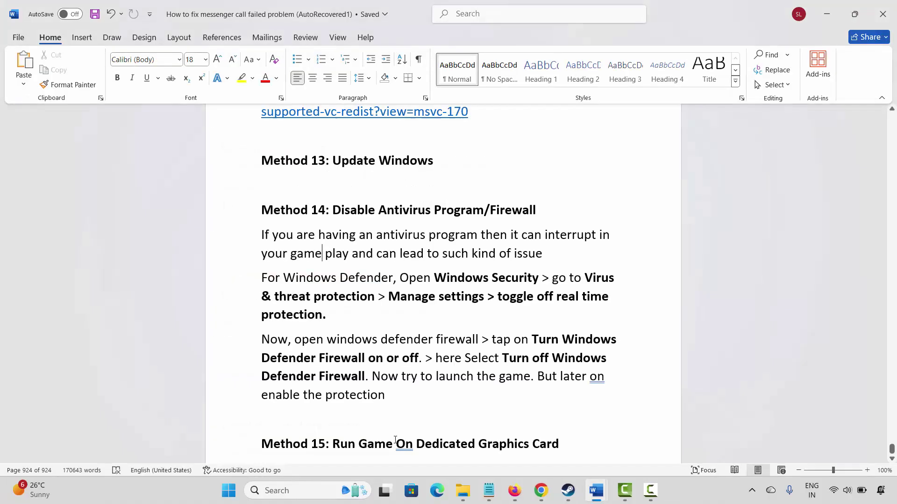
# Step: Turn off Windows Defender Firewall for both private and public networks, then close Customize Settings
pyautogui.click(312, 491)
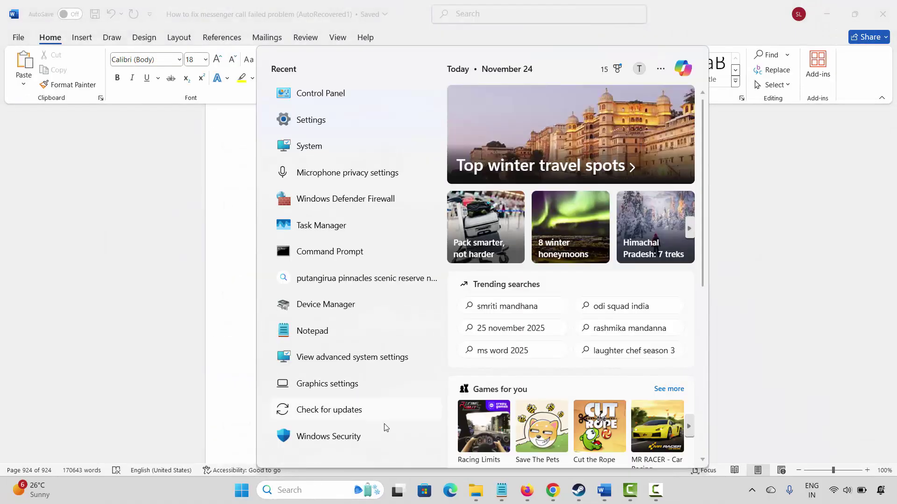
pyautogui.click(399, 204)
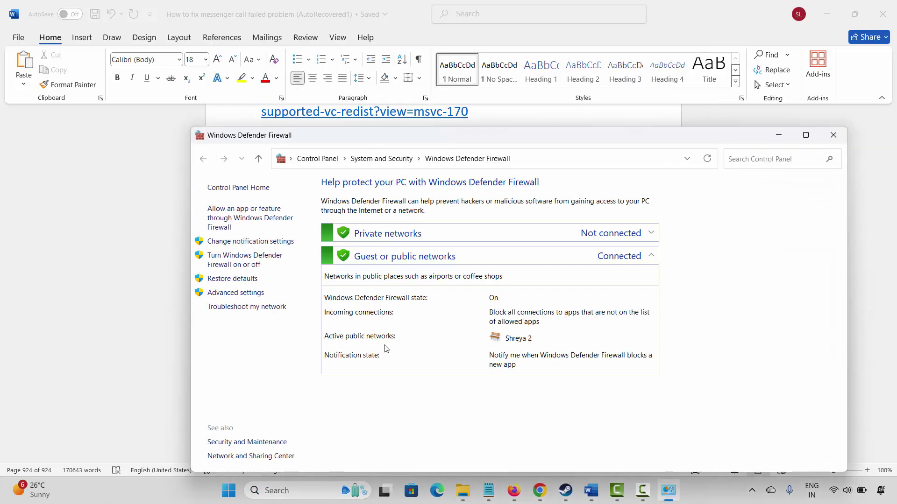
pyautogui.click(231, 263)
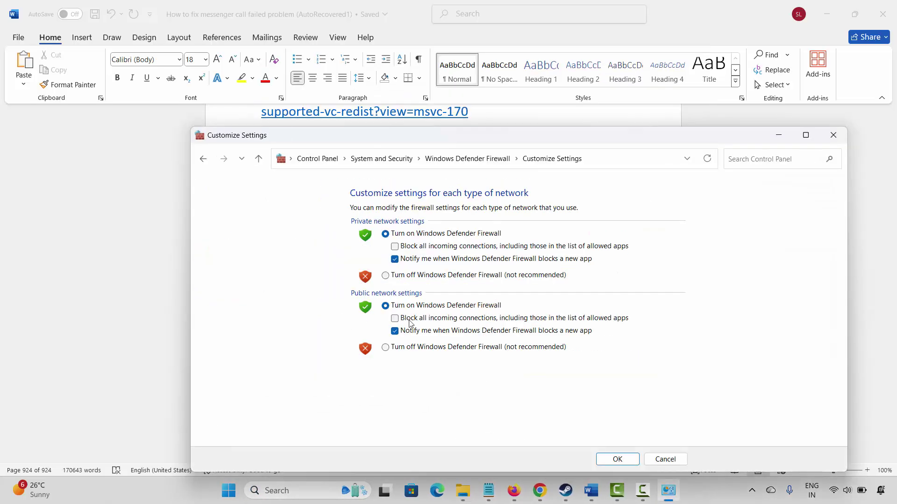
pyautogui.click(386, 276)
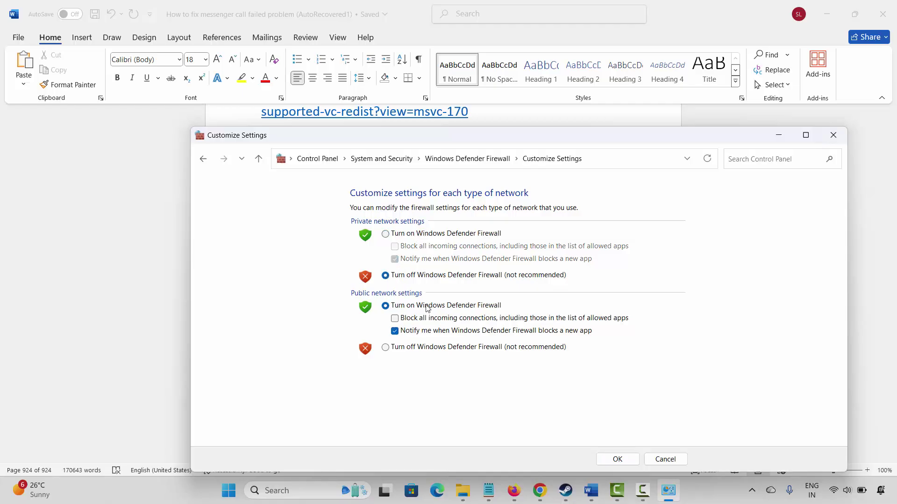
pyautogui.click(385, 348)
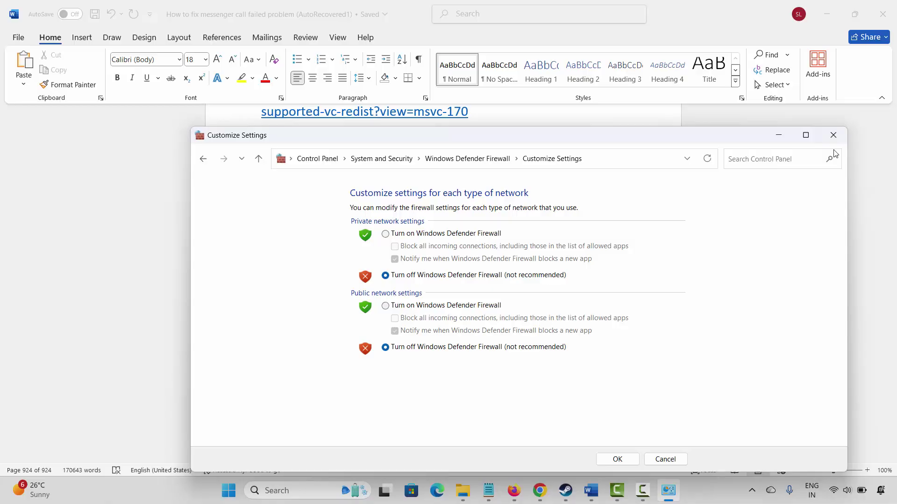
pyautogui.click(833, 135)
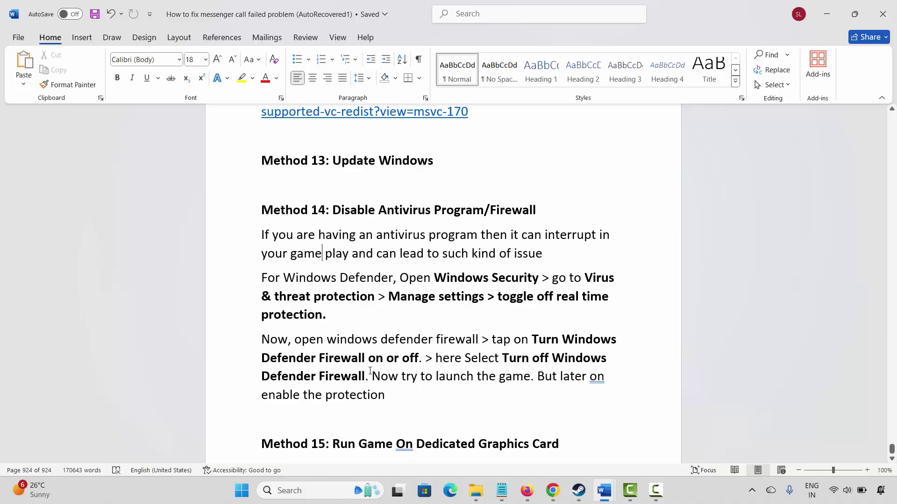
# Step: Move to the guide's Method 15 notes and open Windows Graphics settings
pyautogui.scroll(-1, 370, 371)
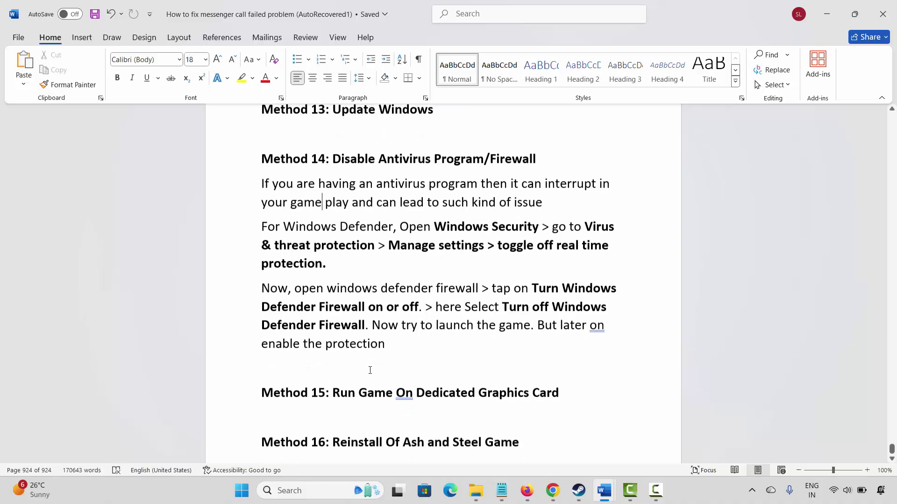
pyautogui.click(229, 396)
pyautogui.click(350, 412)
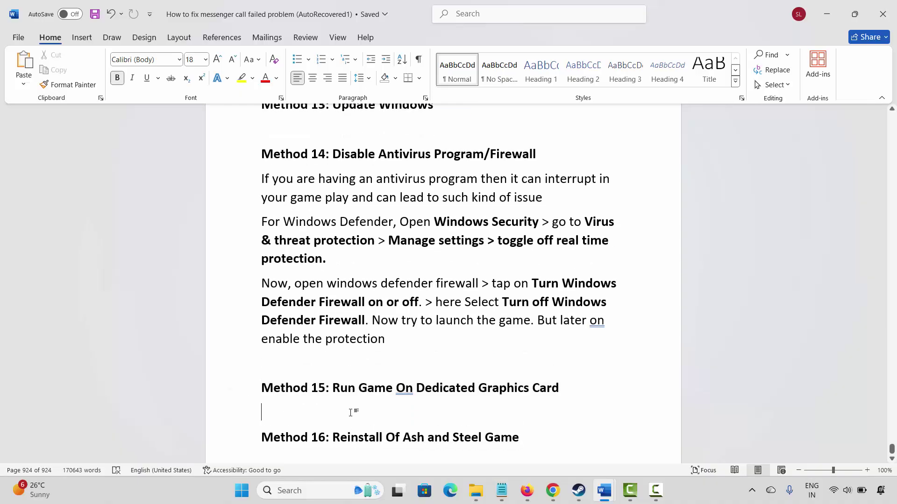
pyautogui.click(298, 493)
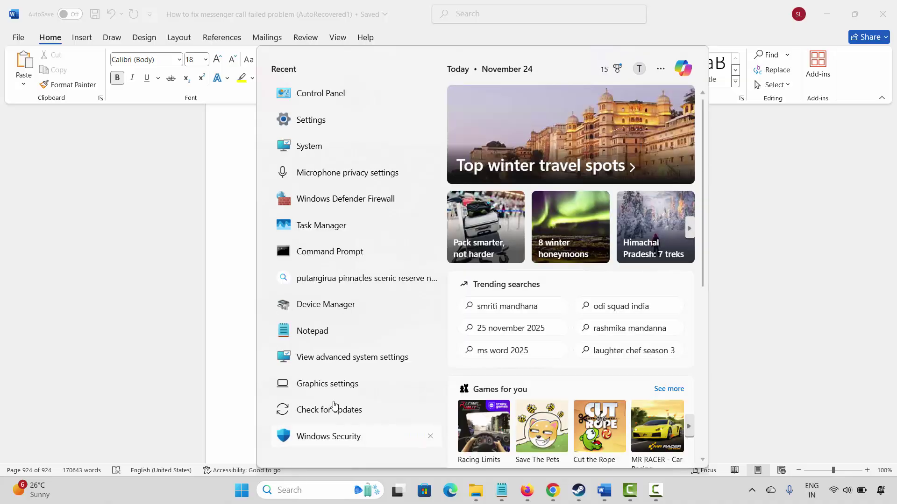
pyautogui.click(336, 391)
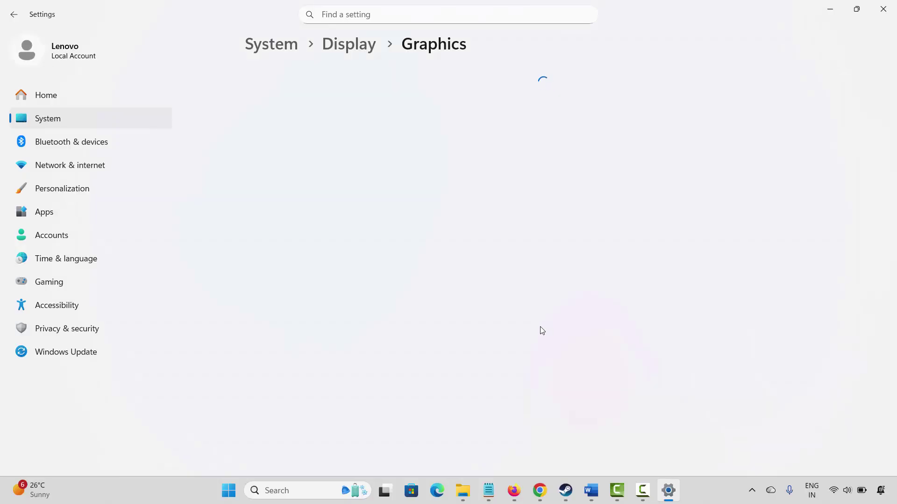
pyautogui.scroll(-2, 551, 338)
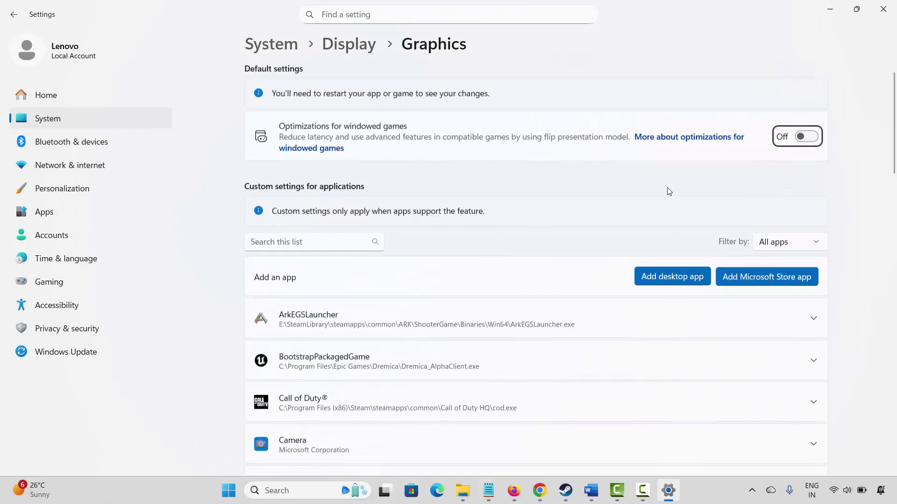
# Step: Add ofAshAndSteel from Steam\steamapps\common\Of Ash and Steel Demo to the graphics app list
pyautogui.click(661, 287)
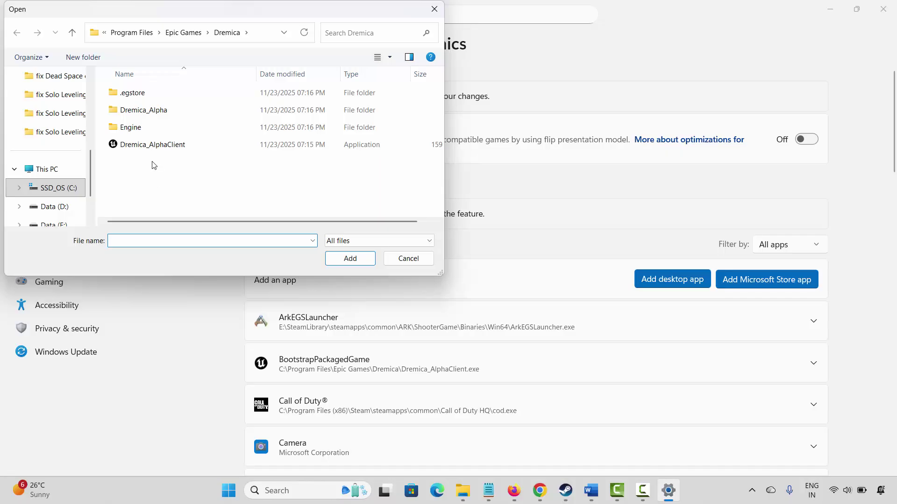
pyautogui.click(133, 34)
pyautogui.click(161, 38)
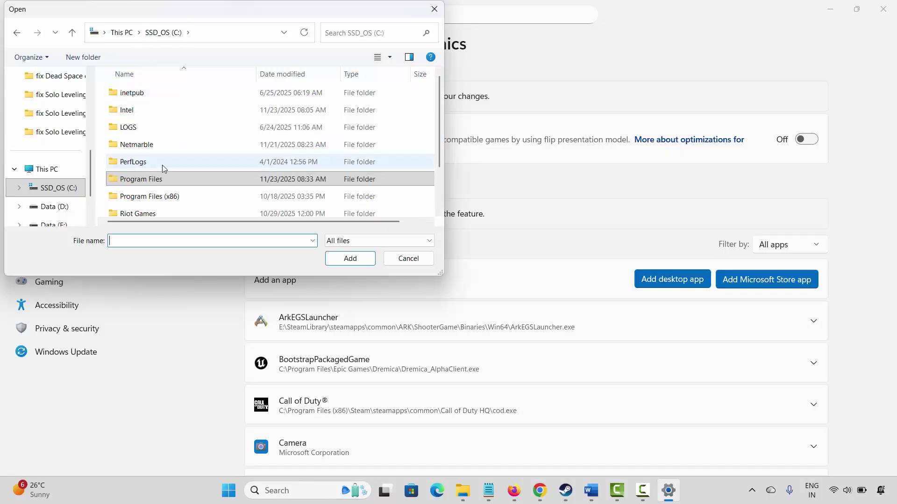
pyautogui.doubleClick(149, 194)
pyautogui.scroll(-3, 147, 187)
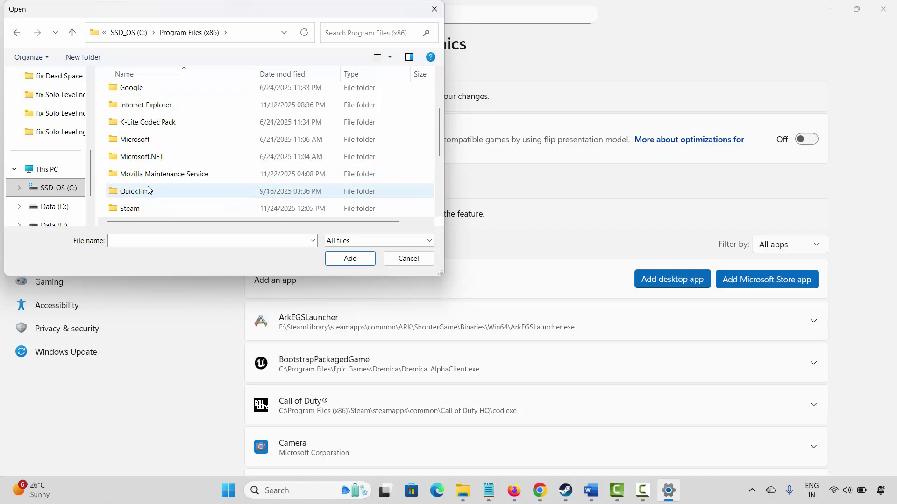
pyautogui.doubleClick(133, 158)
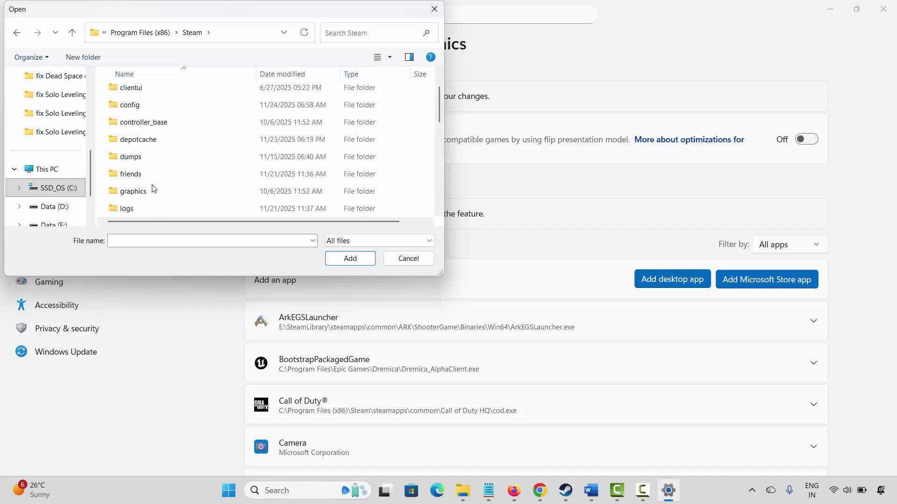
pyautogui.scroll(-1, 147, 185)
pyautogui.scroll(-2, 137, 204)
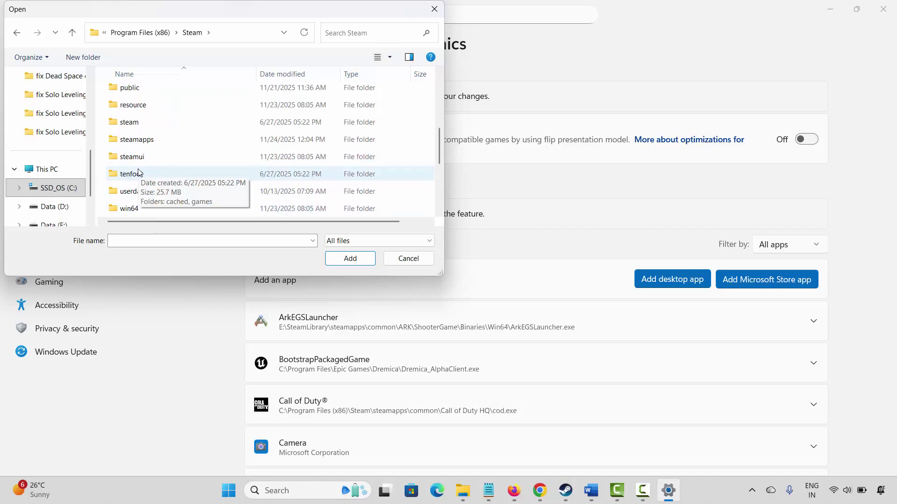
pyautogui.doubleClick(141, 139)
pyautogui.click(138, 94)
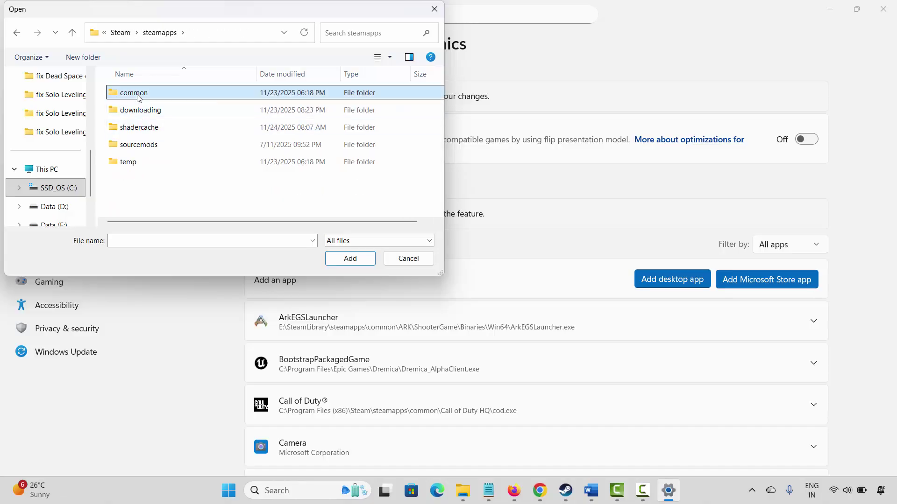
pyautogui.doubleClick(140, 97)
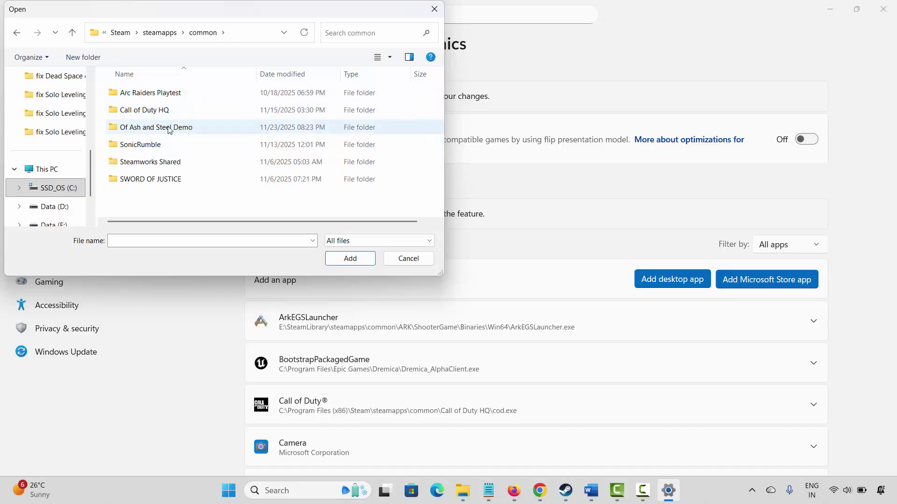
pyautogui.doubleClick(168, 130)
pyautogui.click(160, 127)
pyautogui.click(352, 259)
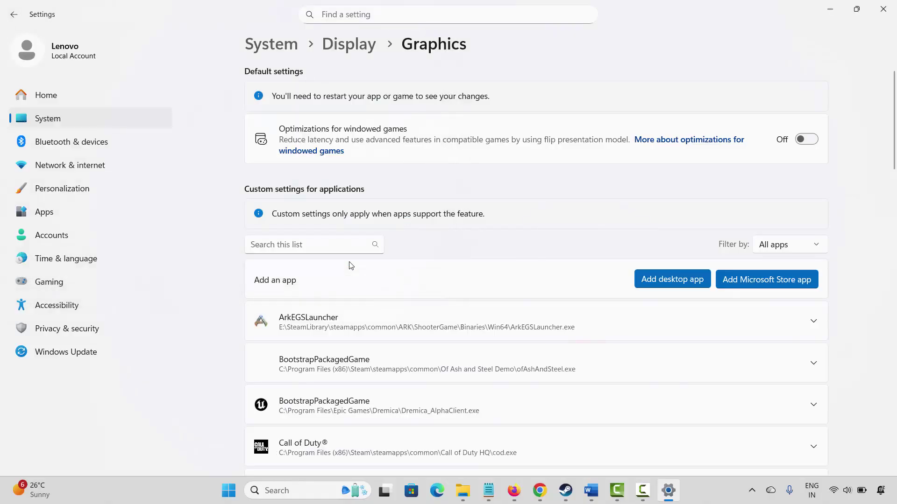
# Step: Set ofAshAndSteel's GPU preference to High Performance and close Settings
pyautogui.scroll(-10, 595, 359)
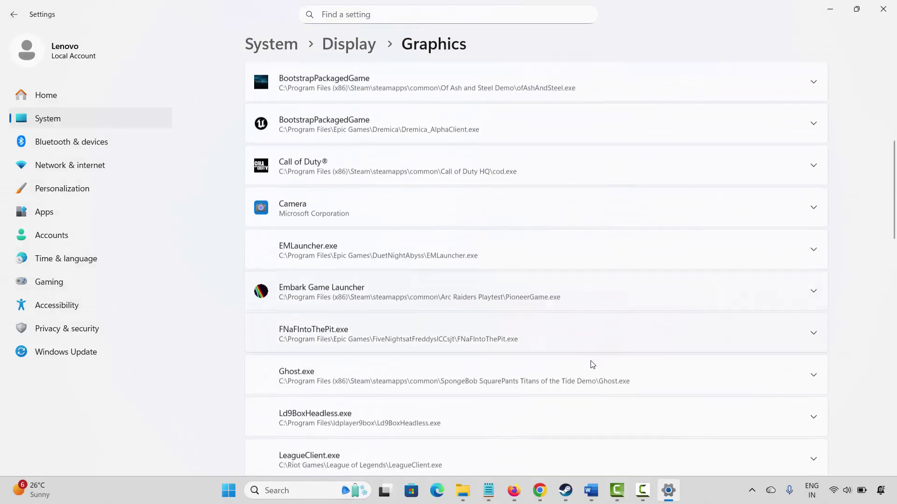
pyautogui.scroll(-3, 588, 360)
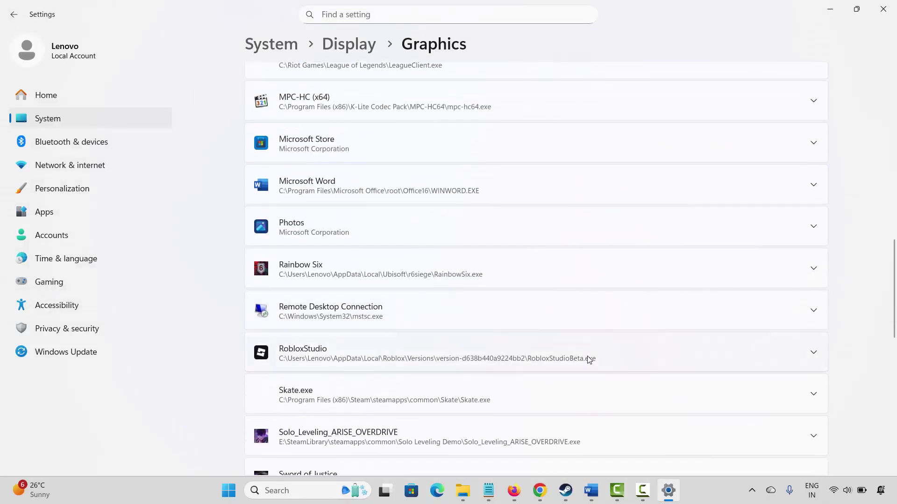
pyautogui.scroll(13, 588, 360)
pyautogui.scroll(1, 548, 246)
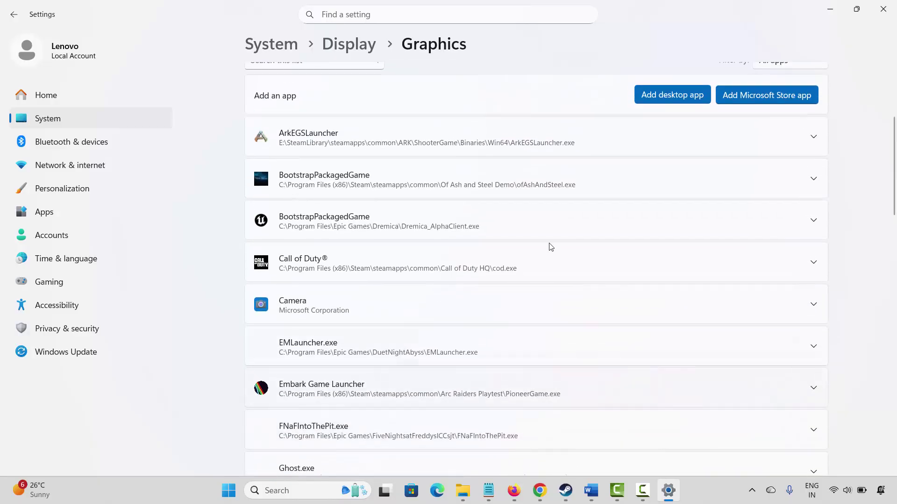
pyautogui.click(814, 179)
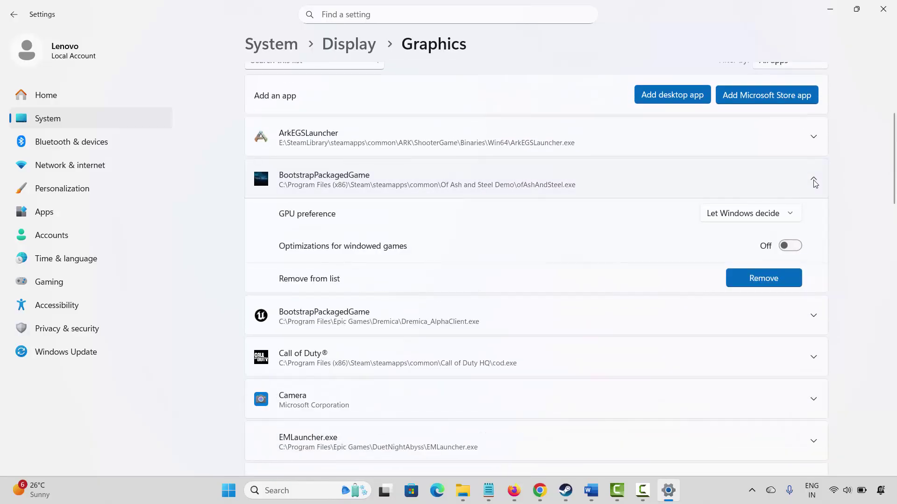
pyautogui.click(724, 220)
pyautogui.click(727, 256)
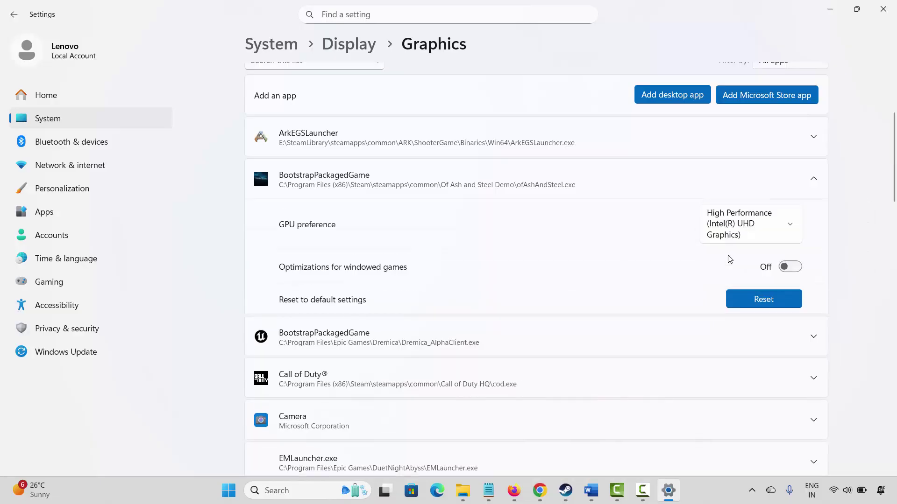
pyautogui.click(883, 8)
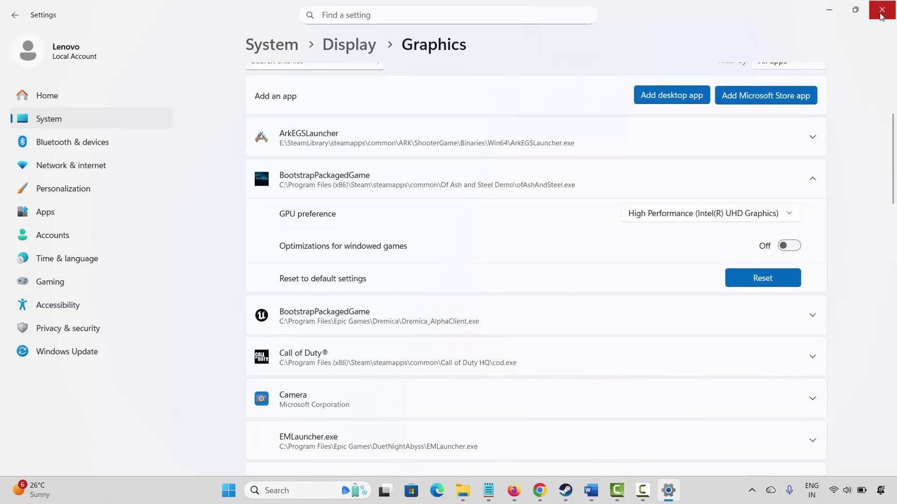
pyautogui.scroll(-1, 388, 303)
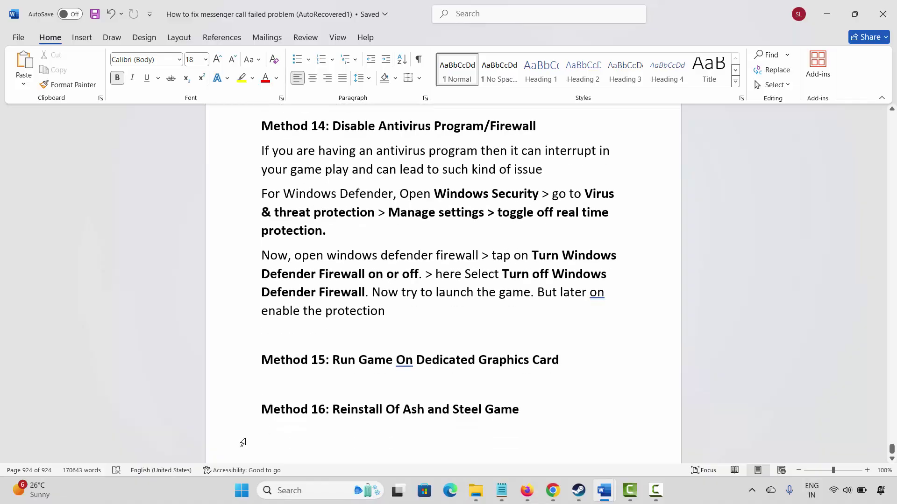
# Step: Start uninstalling Of Ash and Steel Demo in Steam, then cancel so it stays installed
pyautogui.click(240, 414)
pyautogui.click(489, 436)
pyautogui.click(579, 490)
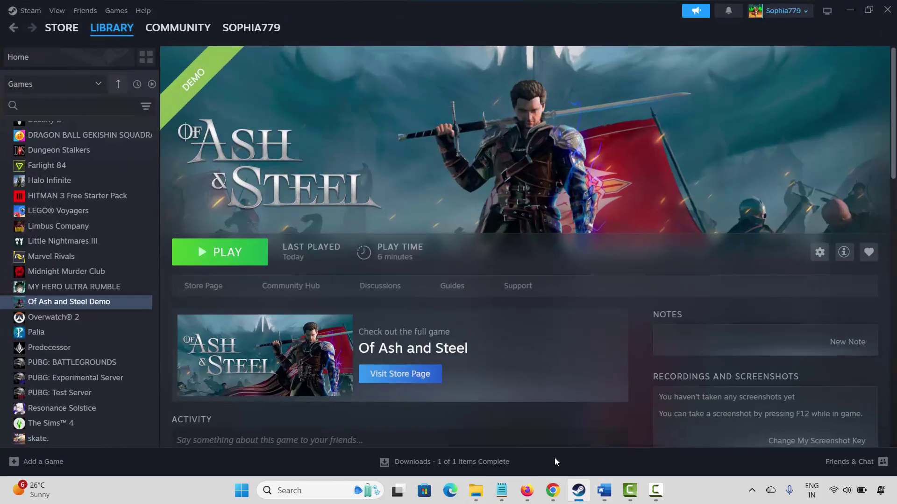
pyautogui.rightClick(59, 305)
pyautogui.moveTo(92, 377)
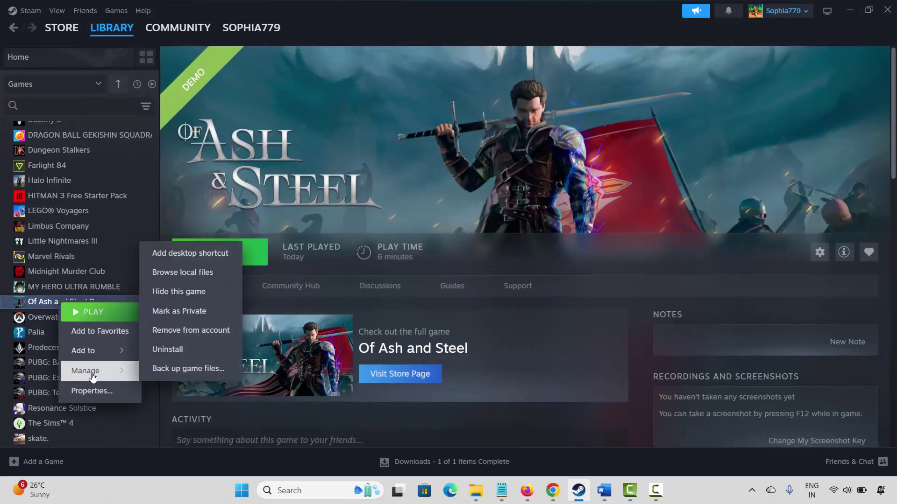
pyautogui.click(167, 354)
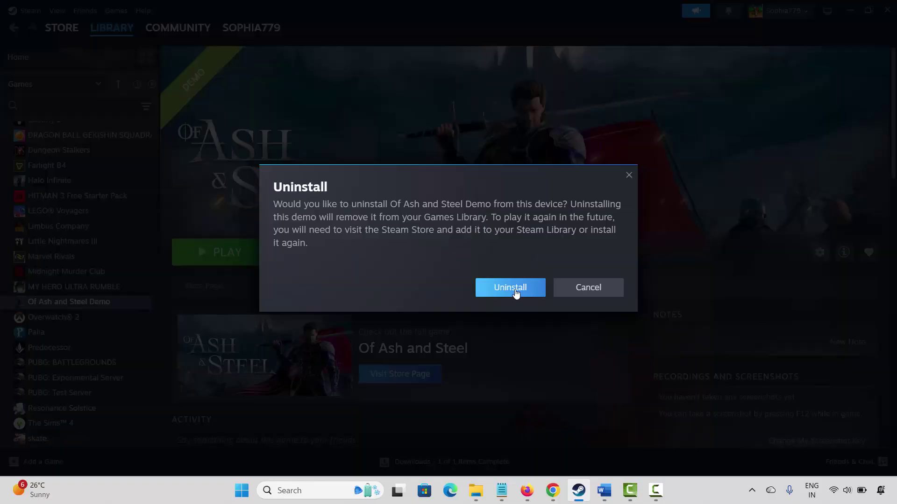
pyautogui.click(588, 294)
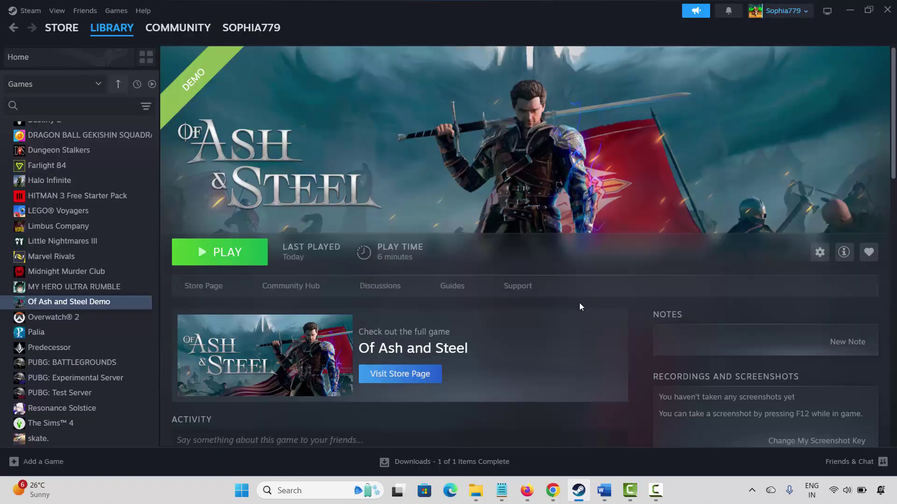